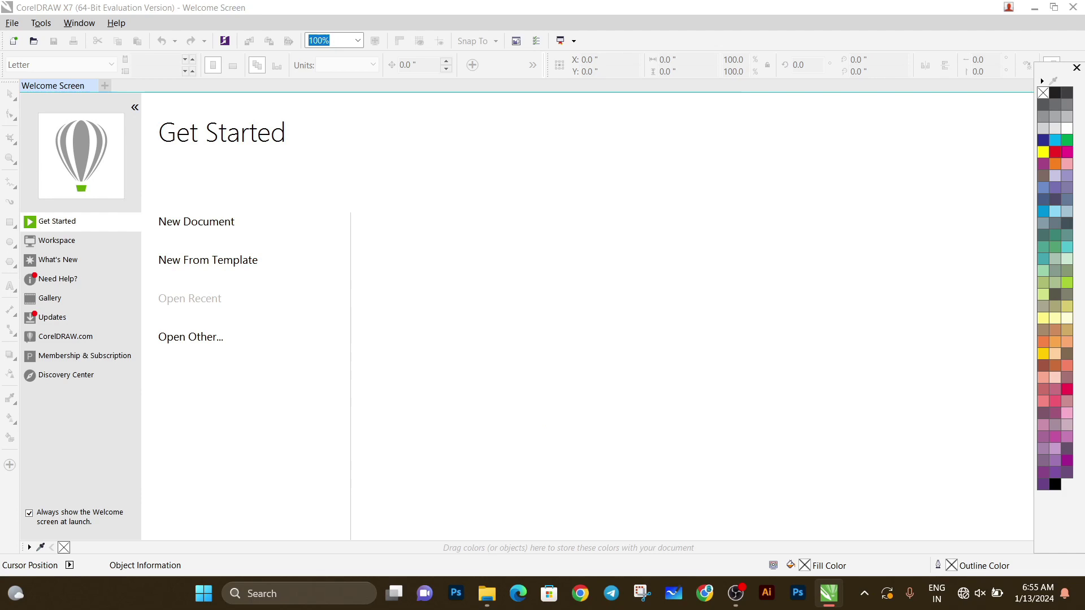
Step: Create Untitled-1 with 7 pages of 11.793 × 8.504 inches, leaving the skip-settings option off
key("ctrl+n")
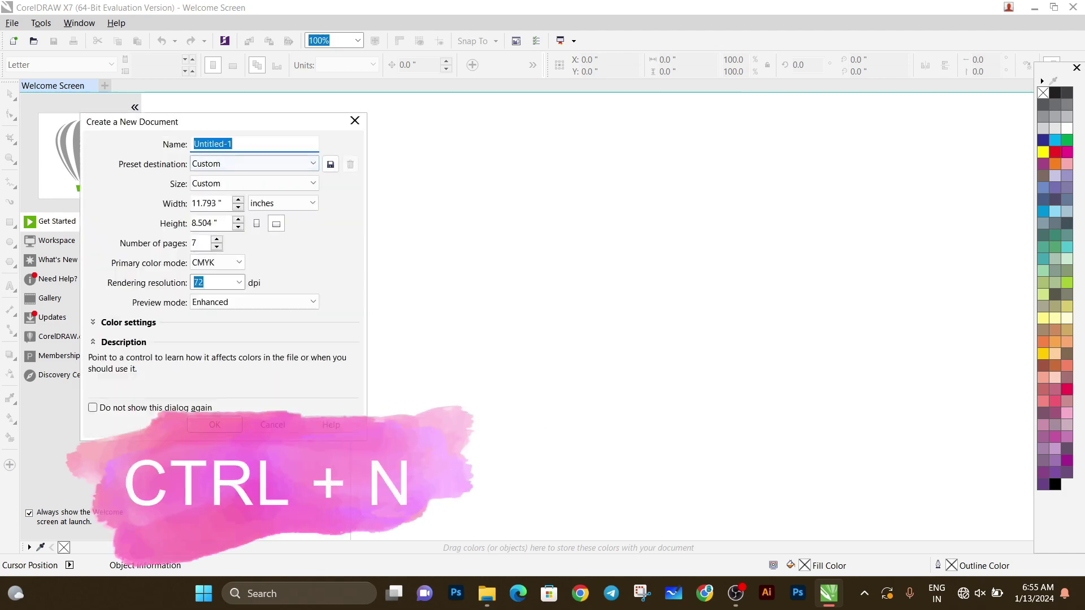
left_click_drag(267, 125, 672, 148)
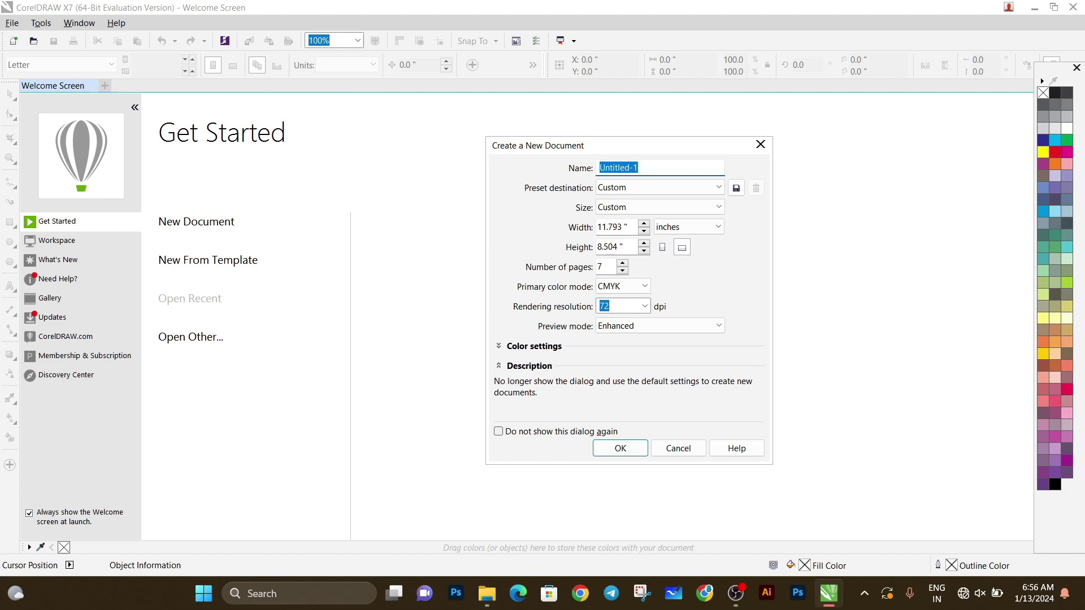
left_click(498, 431)
left_click(497, 431)
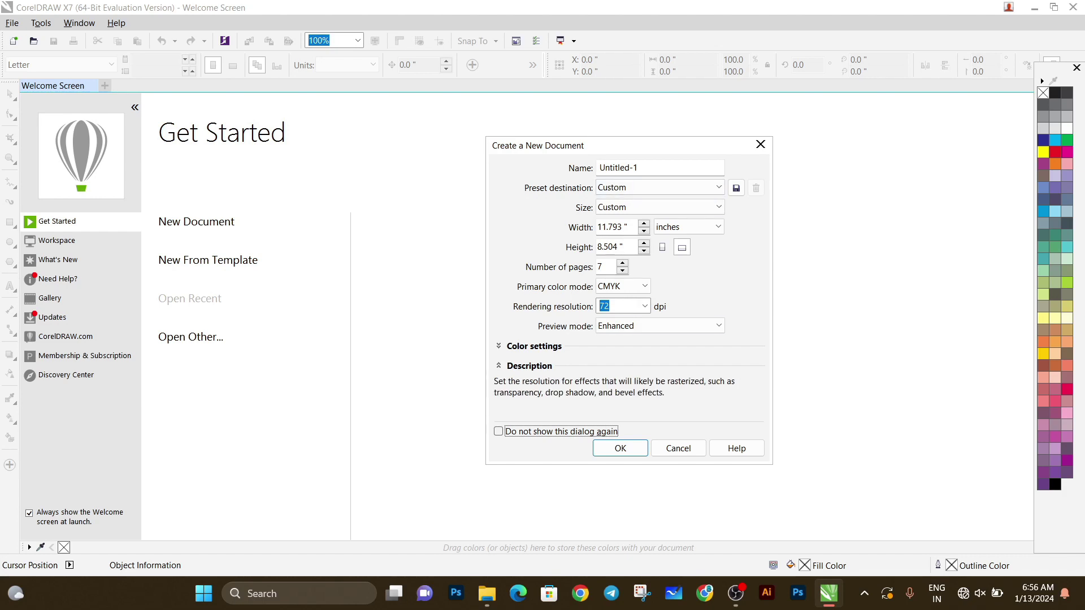
left_click(499, 432)
left_click(498, 432)
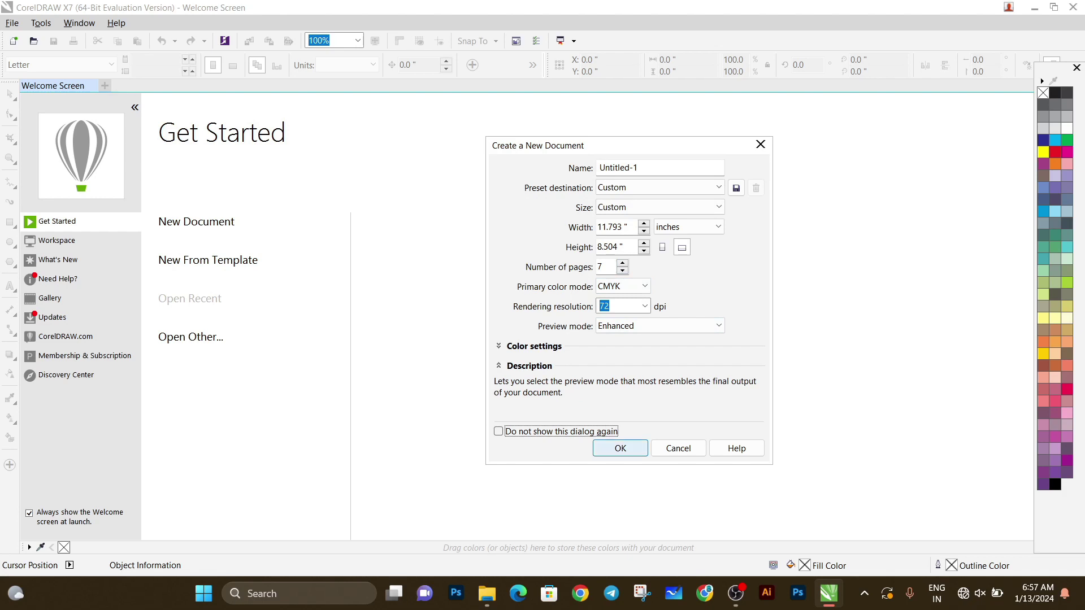
left_click(620, 448)
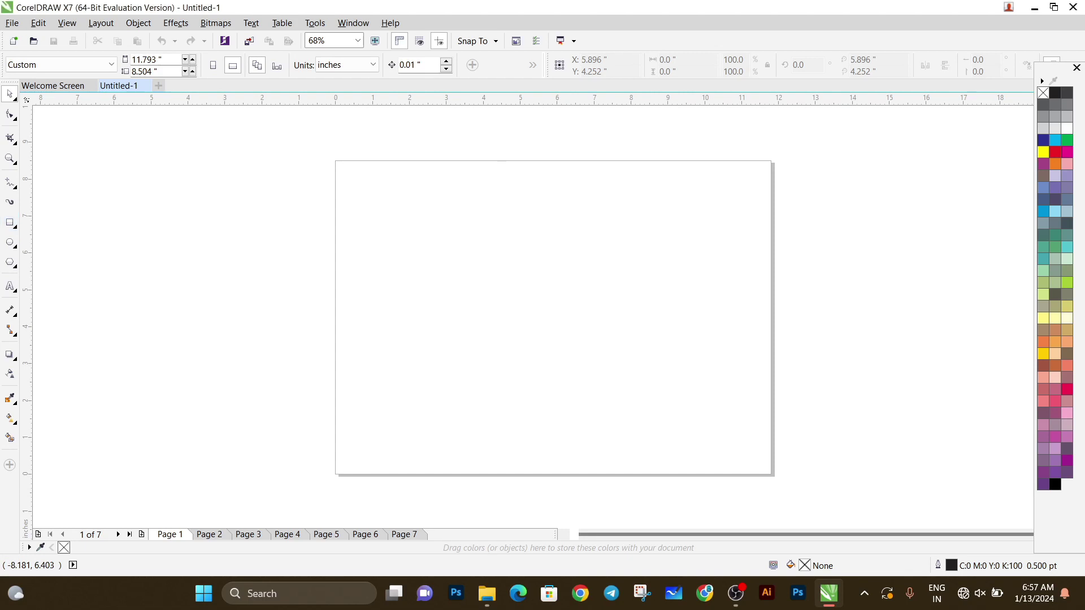
Step: Draw a trial rectangle across the page, then delete it
left_click(9, 222)
mouse_move(388, 193)
left_mouse_down()
mouse_move(707, 409)
mouse_move(677, 375)
left_mouse_up()
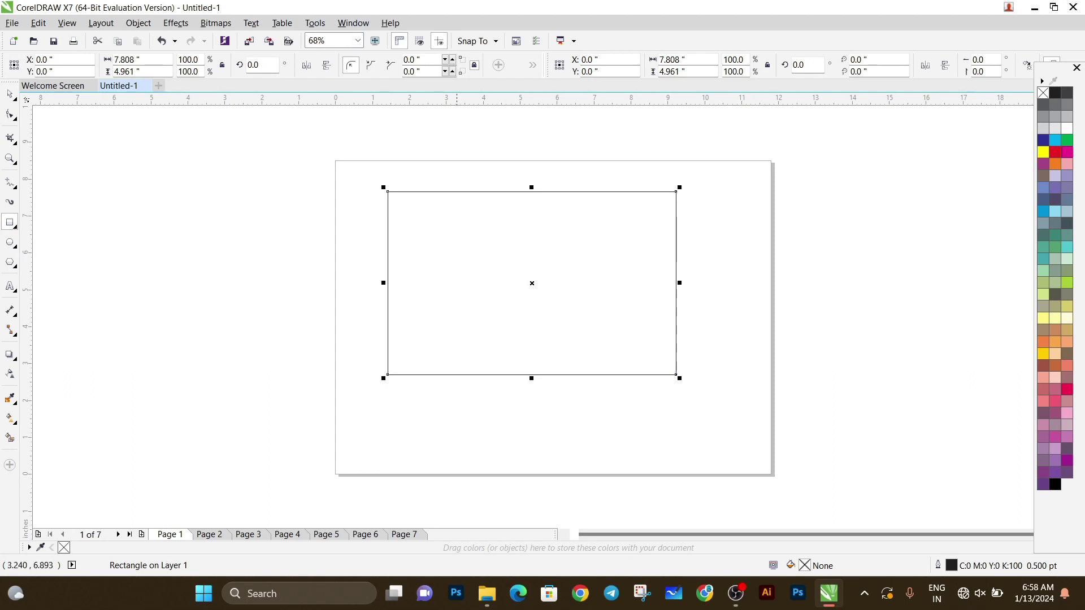
key("space")
key("Delete")
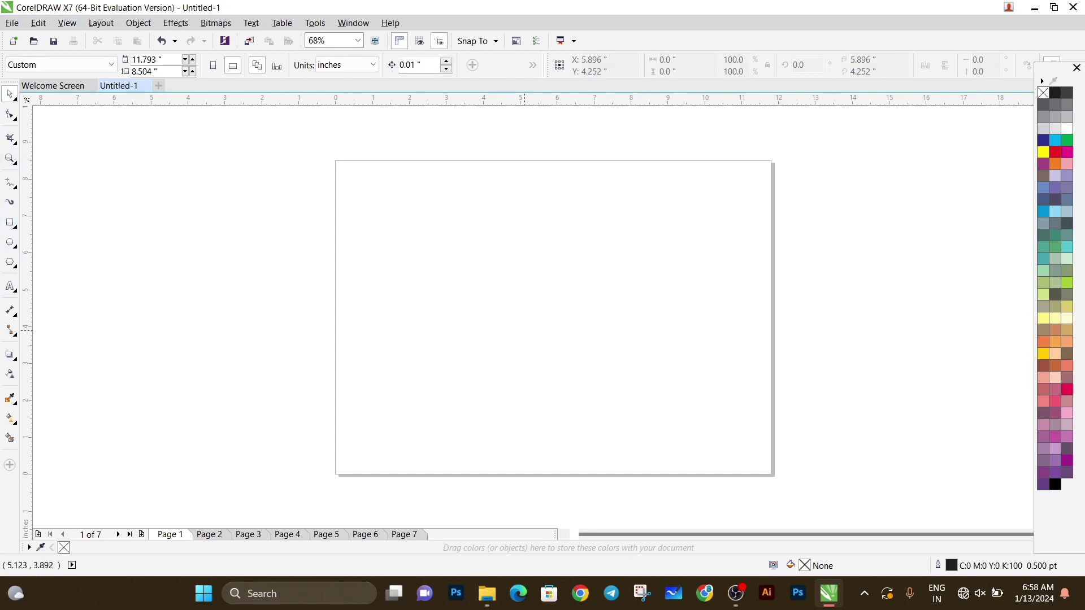
Step: Draw a new rectangle sized about 8.497 × 5.251 inches and return to the Pick tool
left_click(10, 222)
left_click_drag(375, 214, 680, 429)
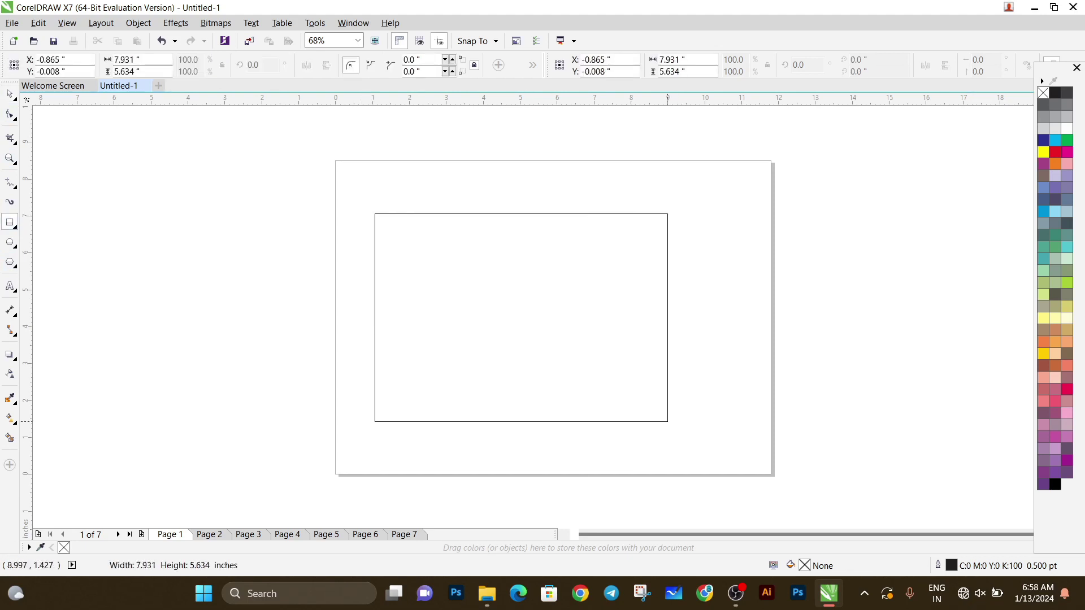
left_click_drag(680, 429, 688, 408)
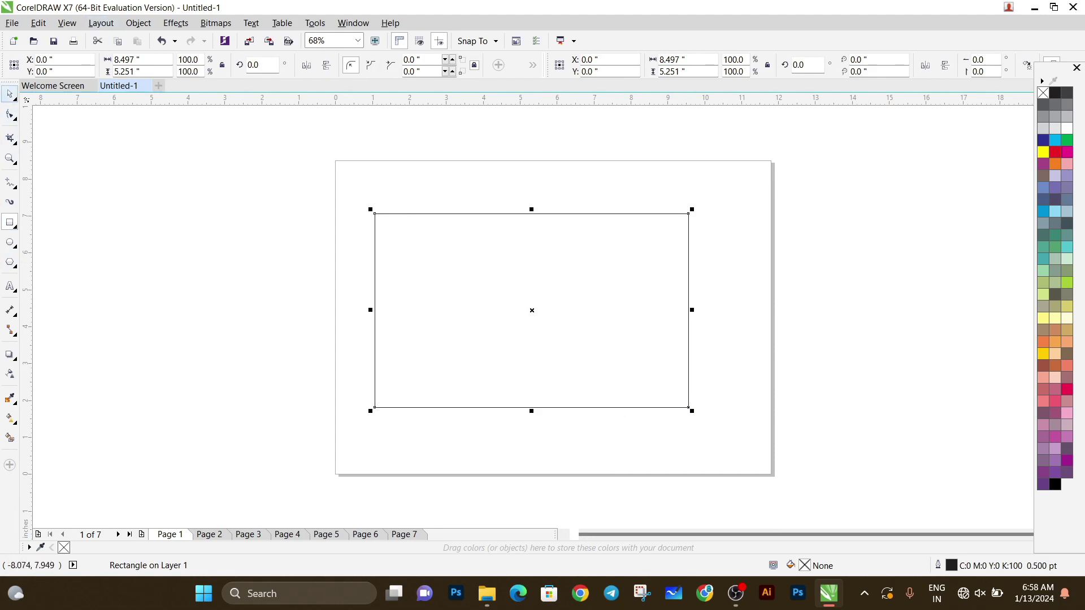
left_click(9, 94)
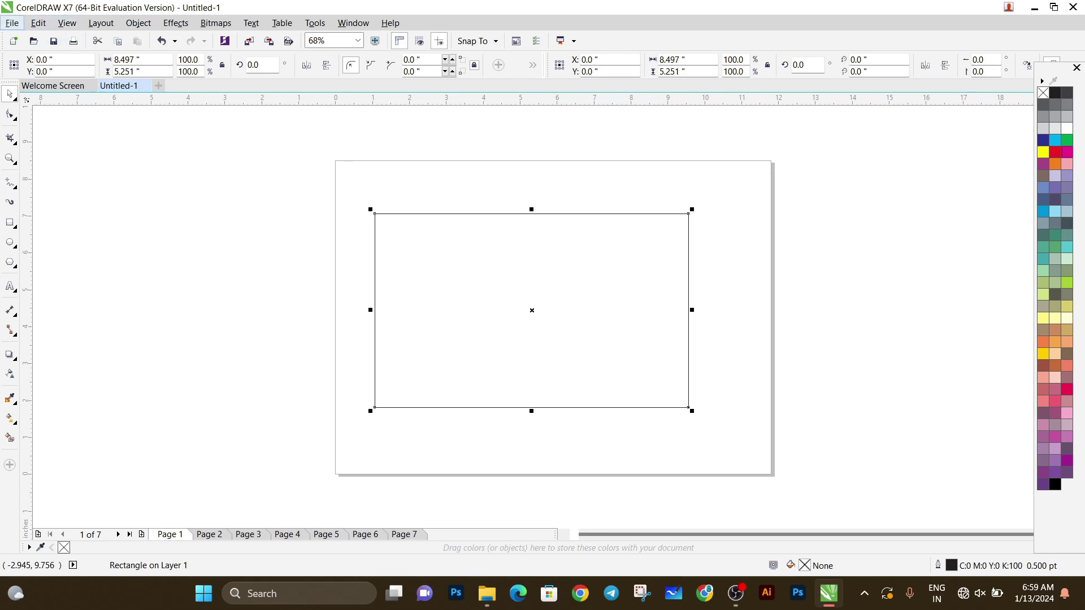
left_click(12, 23)
left_click(39, 23)
left_click(216, 23)
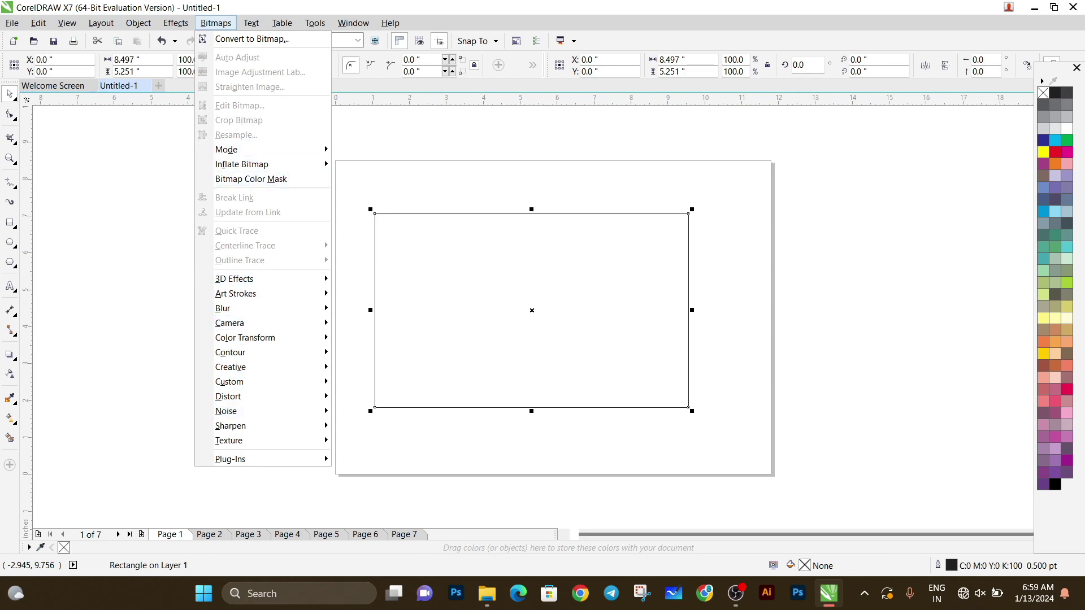
left_click(172, 271)
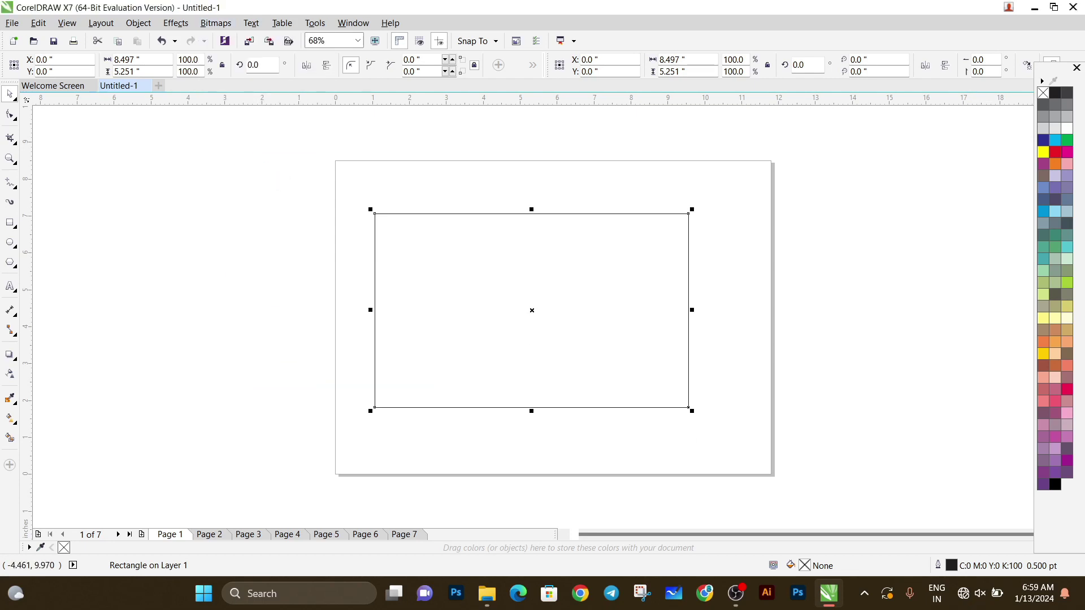
left_click(12, 22)
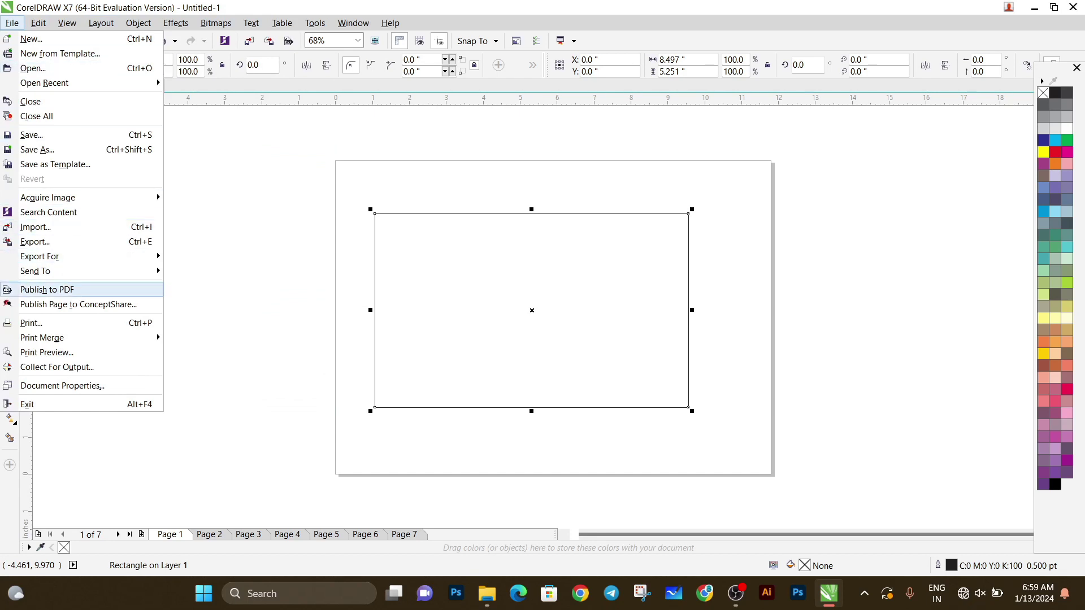
left_click(172, 108)
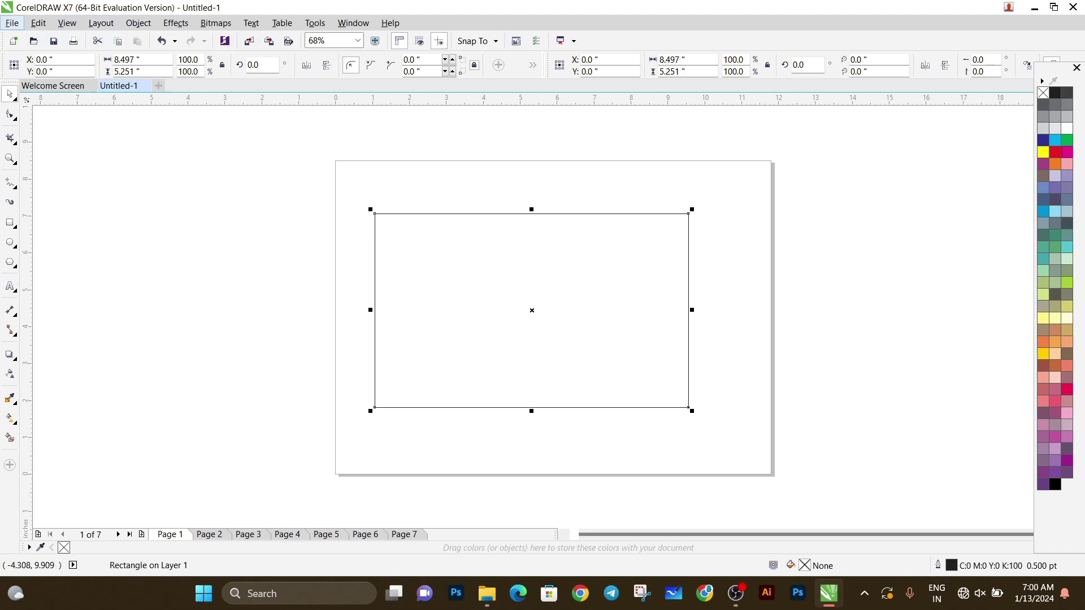
left_click(13, 41)
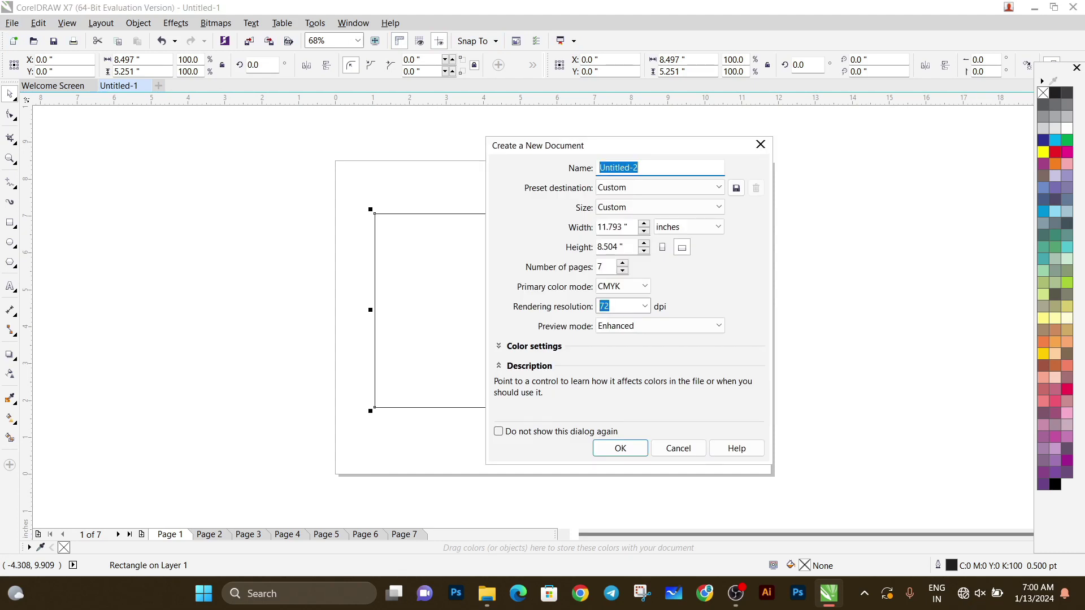
left_click(761, 145)
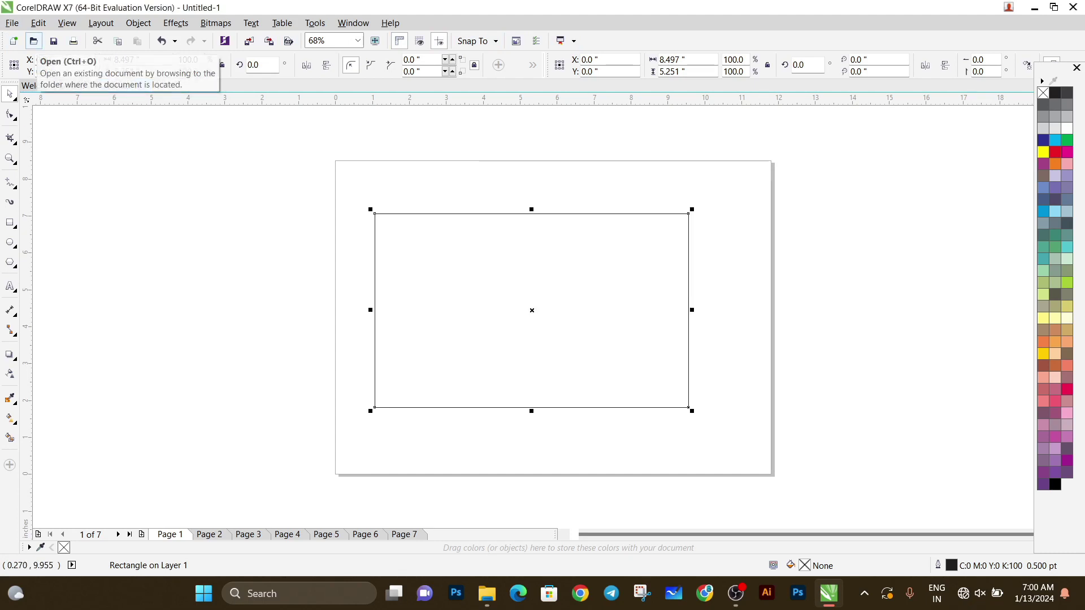
left_click(33, 40)
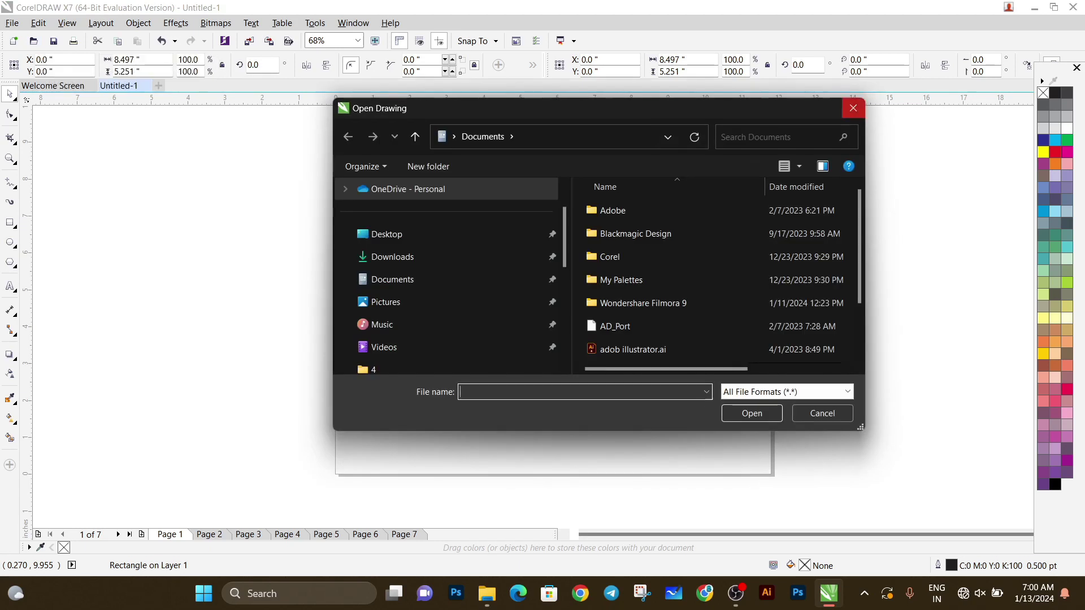
left_click(853, 108)
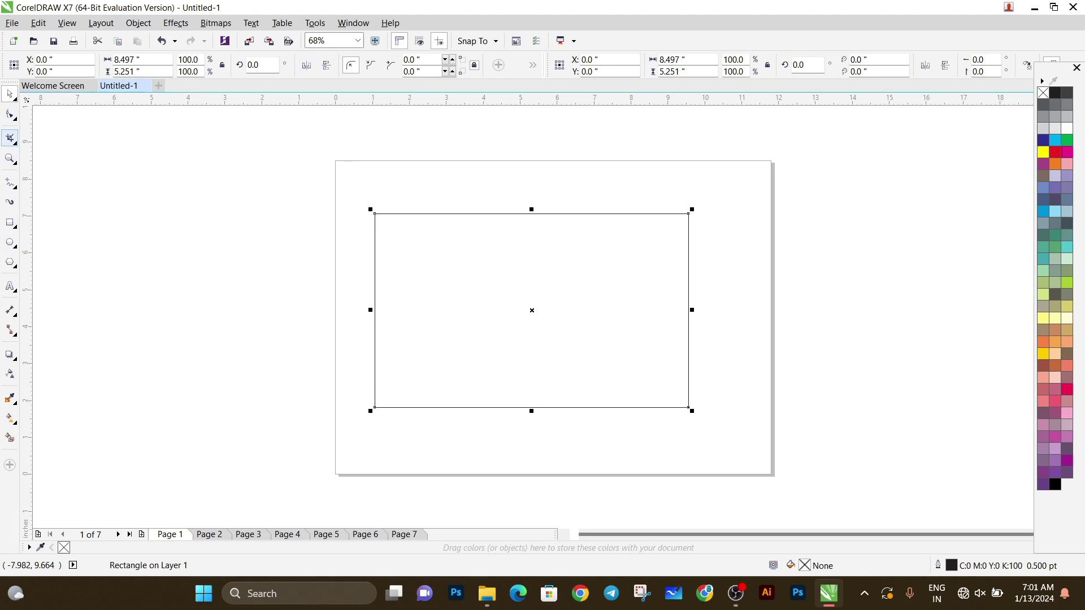
Step: Try the Crop, Shape and Parallel Dimension tools, then reselect the rectangle with Ctrl+A
left_click(9, 139)
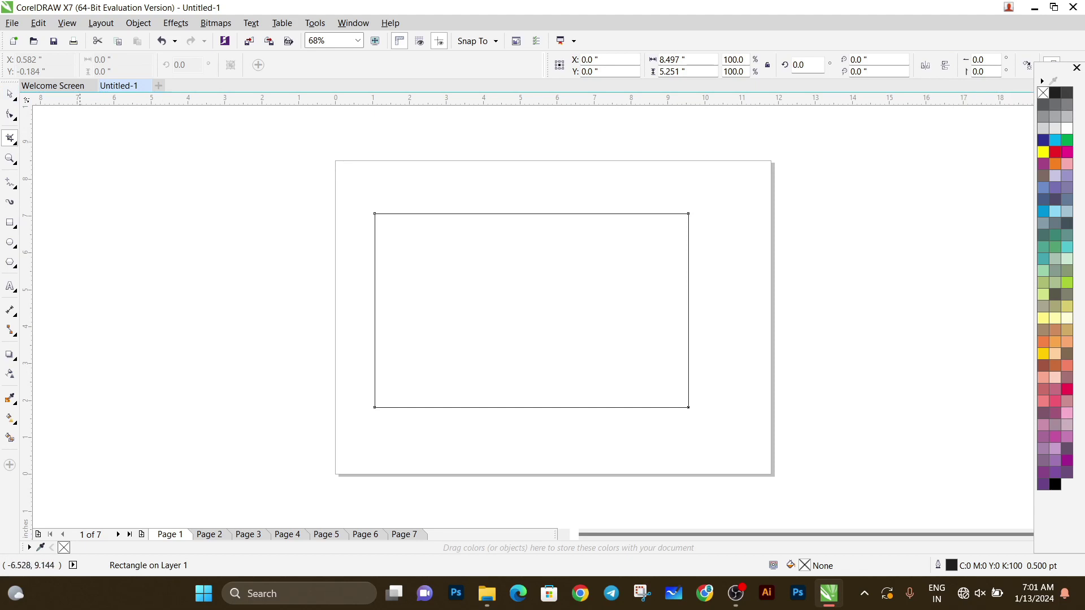
left_click(10, 115)
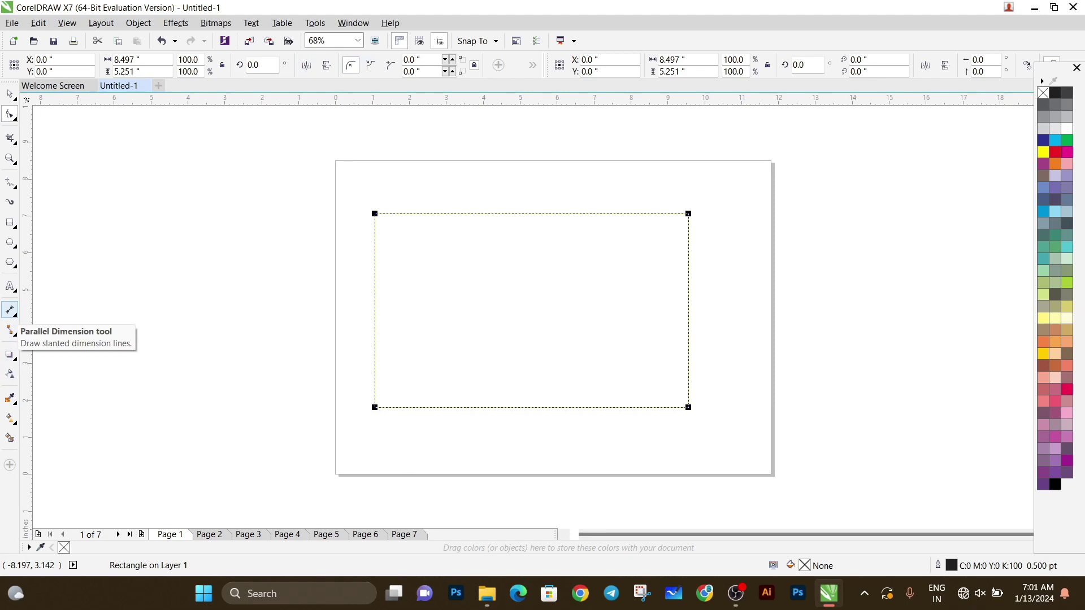
left_click(10, 310)
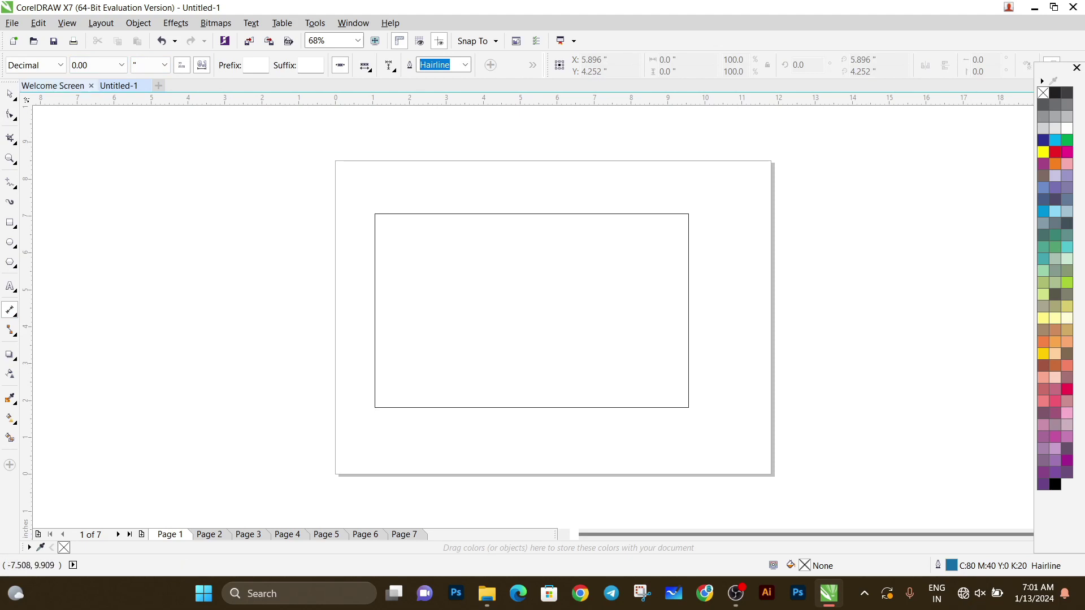
left_click(9, 93)
key("ctrl+a")
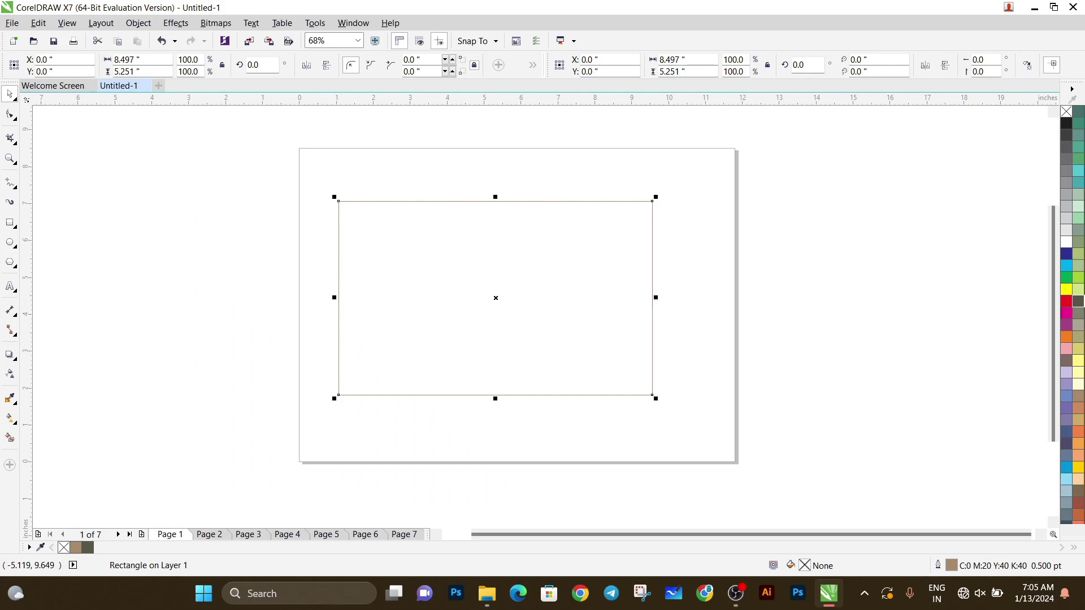
scroll(1051, 367, "up", 3)
scroll(543, 316, "down", 3)
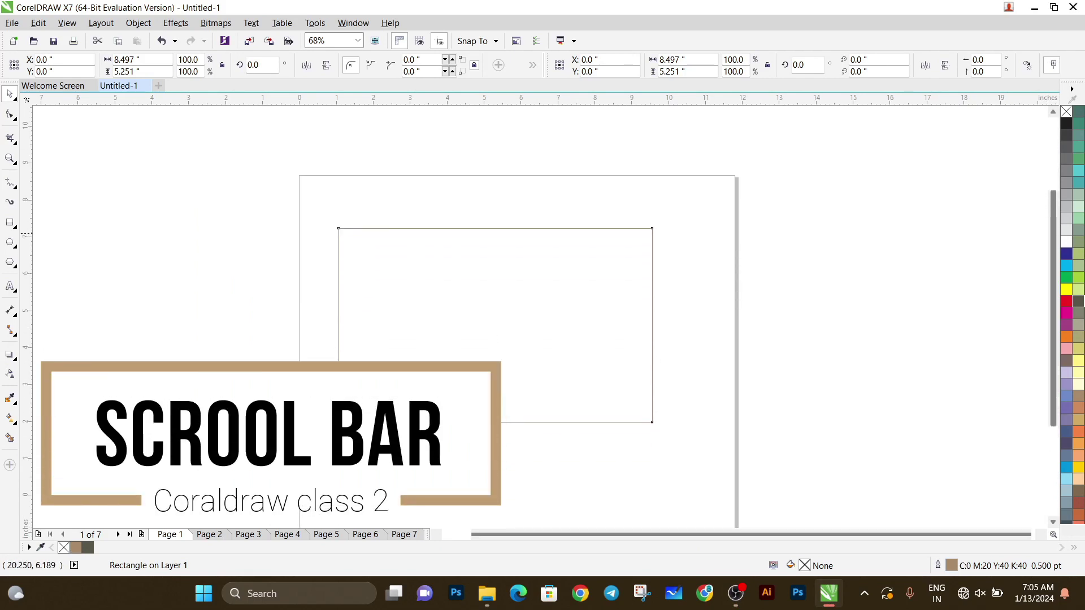
mouse_move(952, 534)
left_mouse_down()
mouse_move(922, 535)
mouse_move(937, 534)
left_mouse_up()
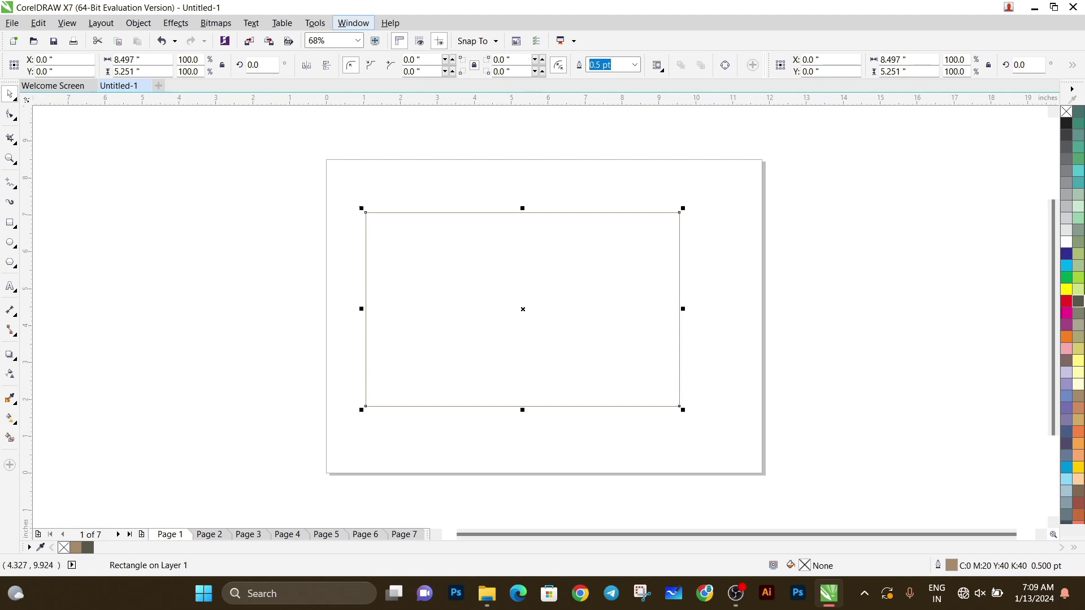
Step: Turn on the Property Bar under Window > Toolbars after briefly toggling it off
left_click(353, 23)
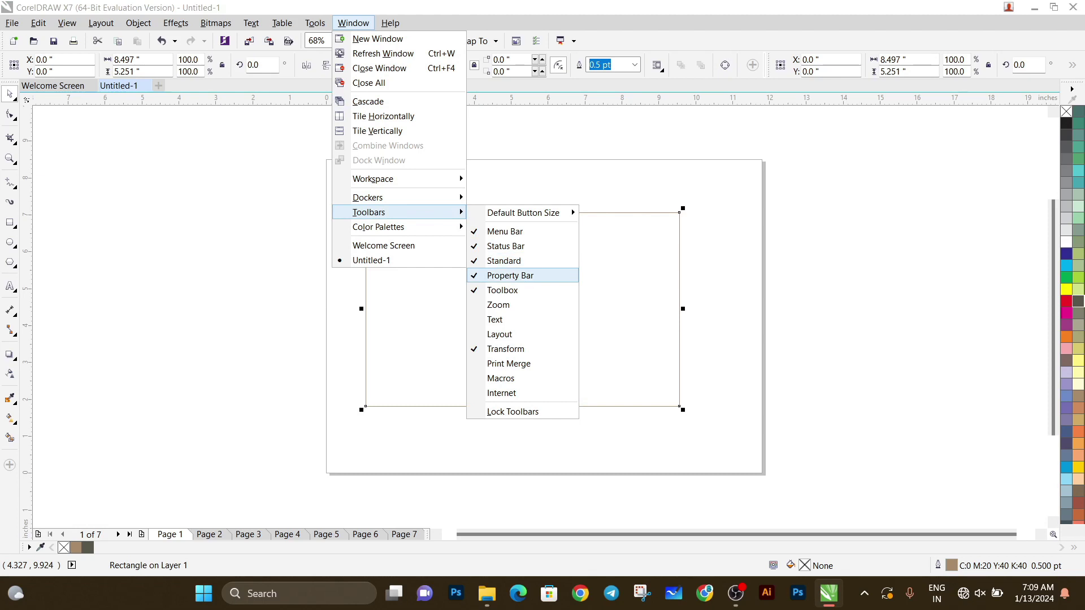
left_click(502, 275)
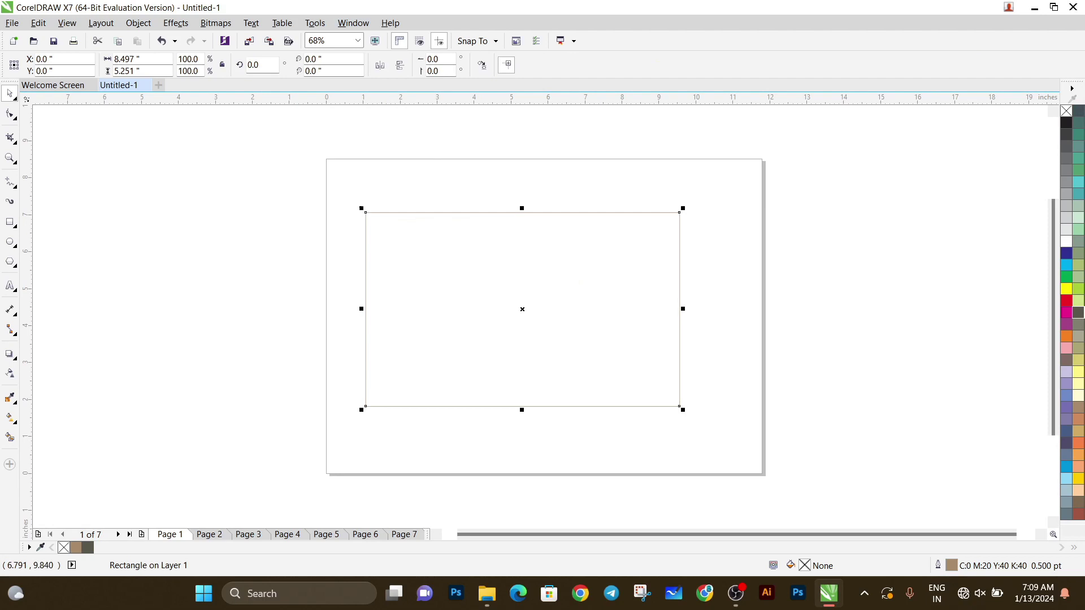
left_click(353, 22)
mouse_move(368, 212)
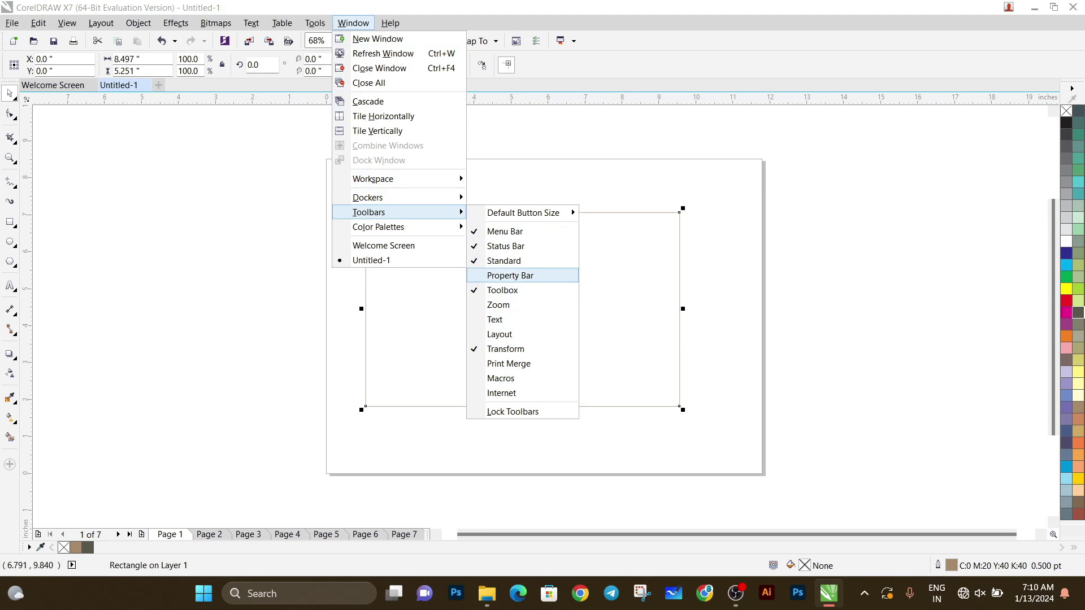
left_click(510, 275)
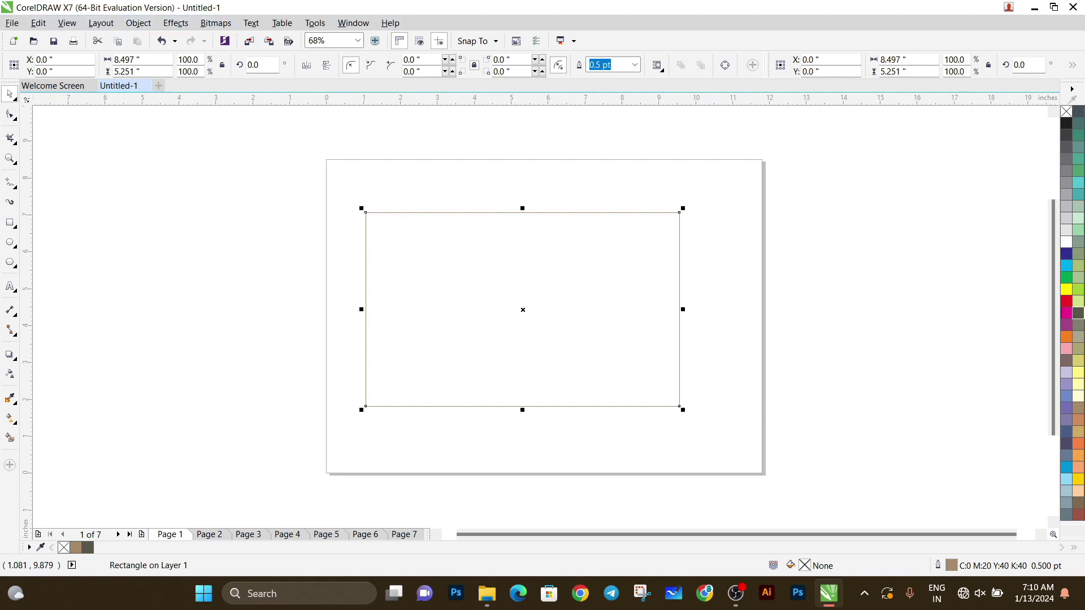
Step: Right-click the toolbar area to bring up the toolbar list
right_click(412, 23)
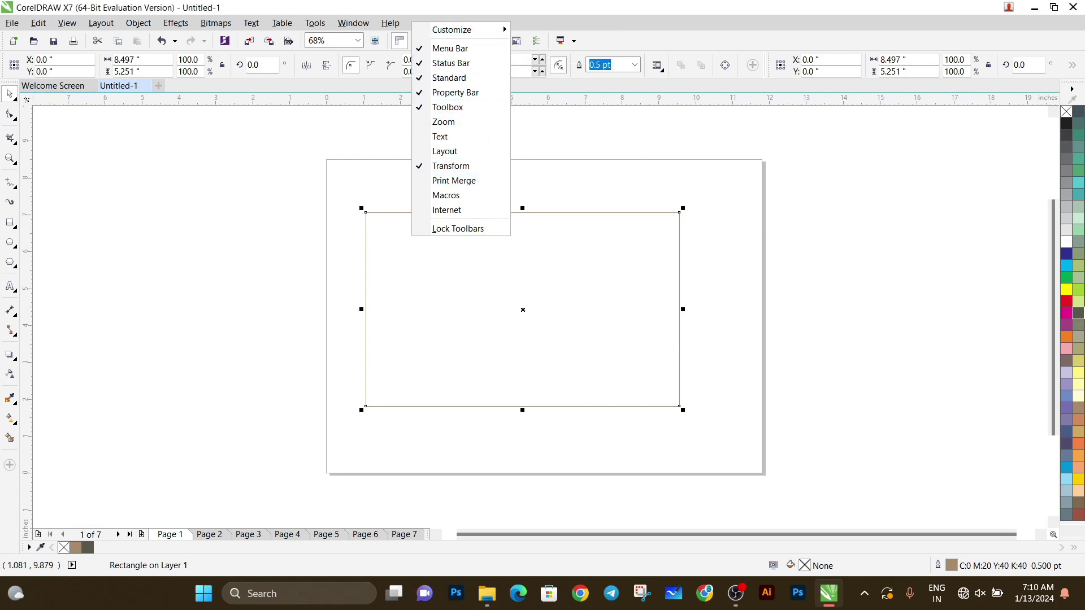
right_click(8, 155)
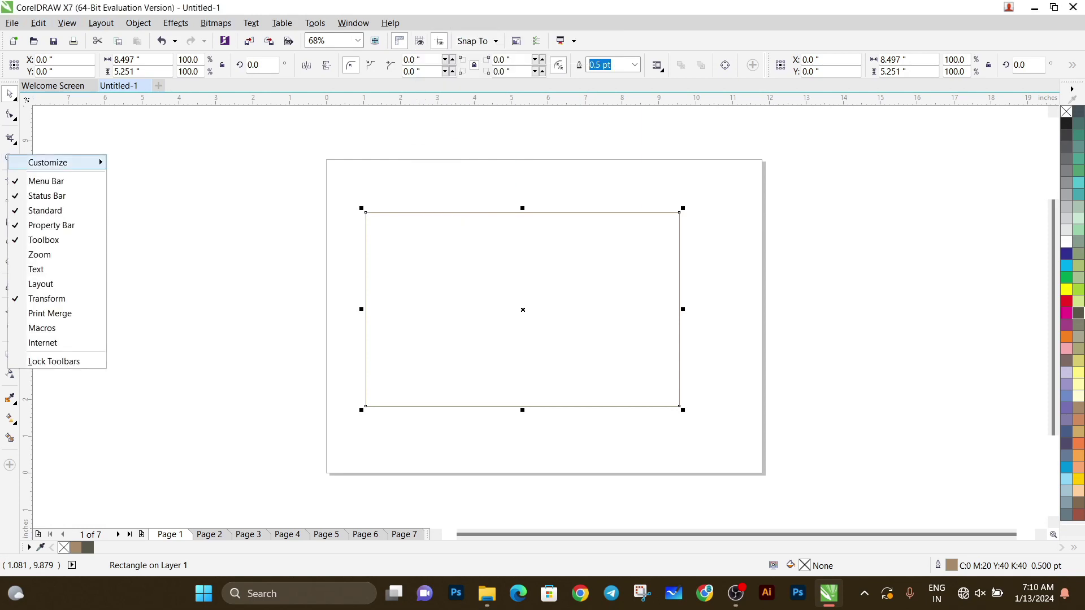
right_click(633, 44)
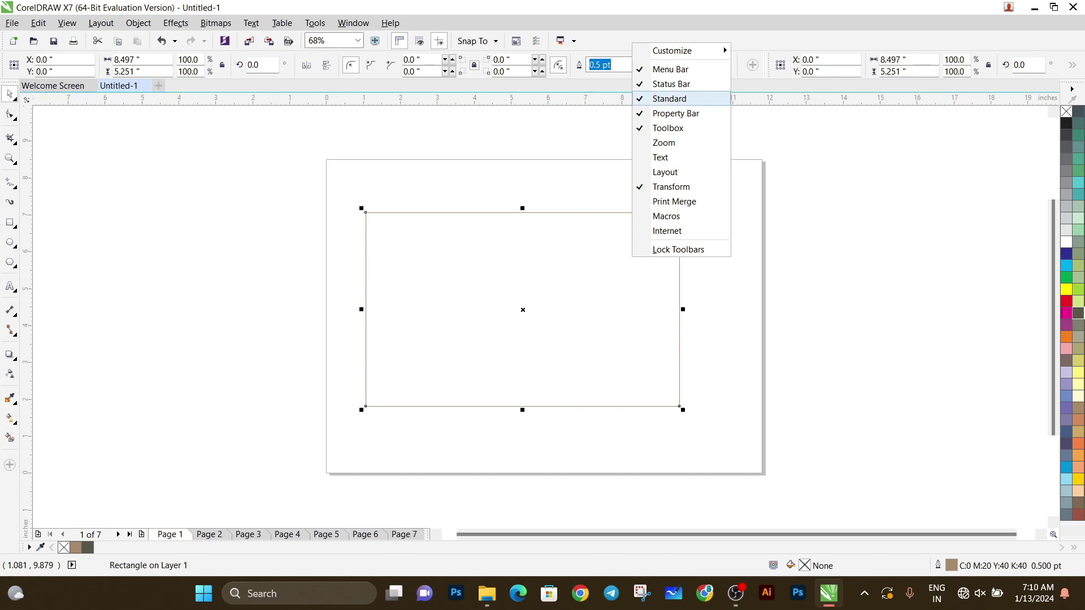
Step: Hide the Standard toolbar from the context menu, then re-enable it via Window > Toolbars
left_click(670, 98)
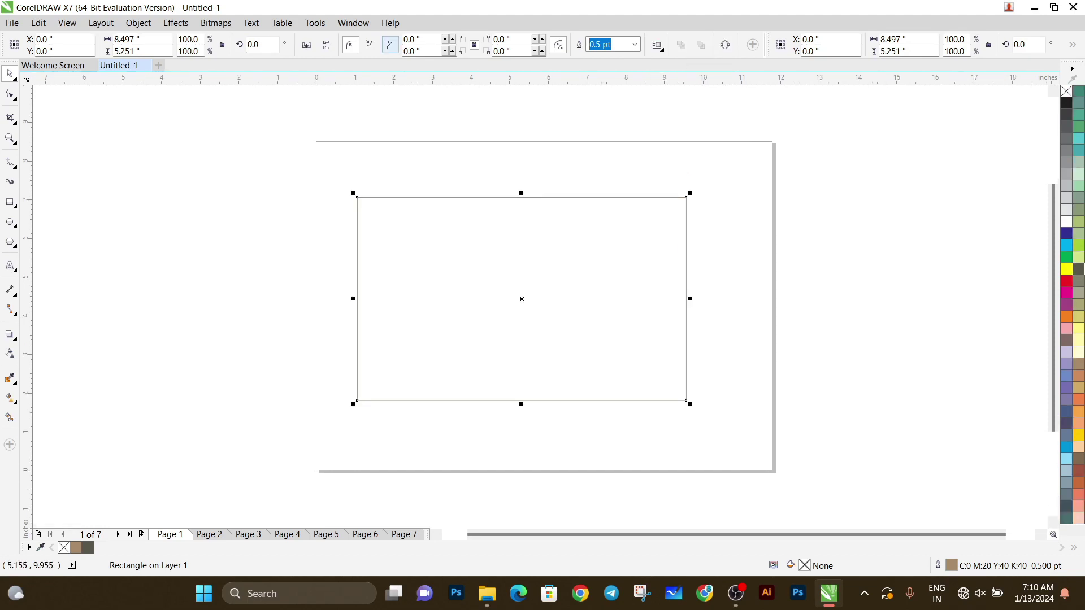
left_click(353, 22)
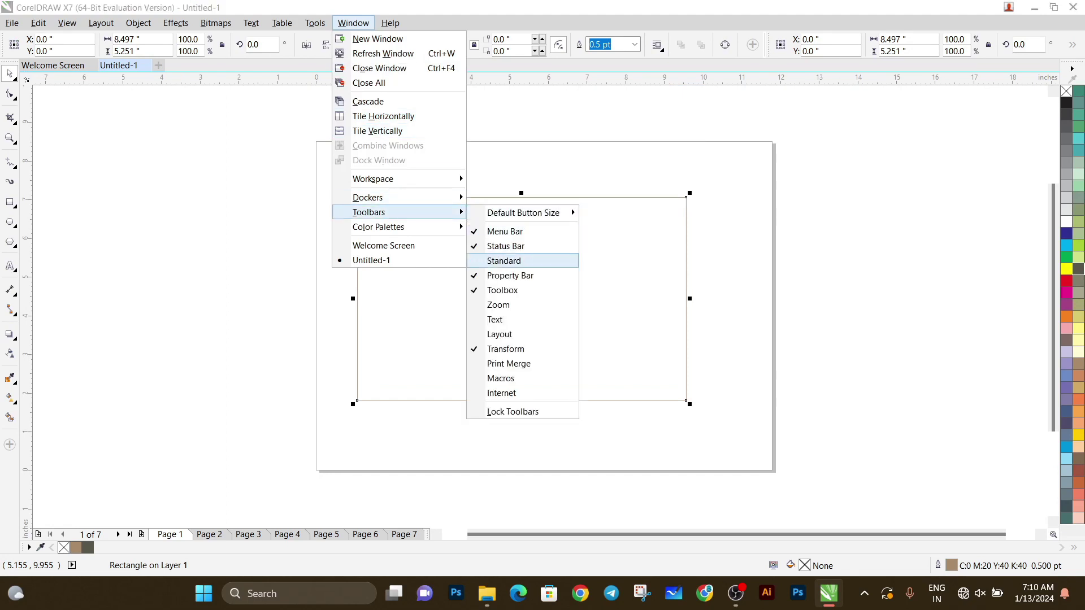
left_click(504, 261)
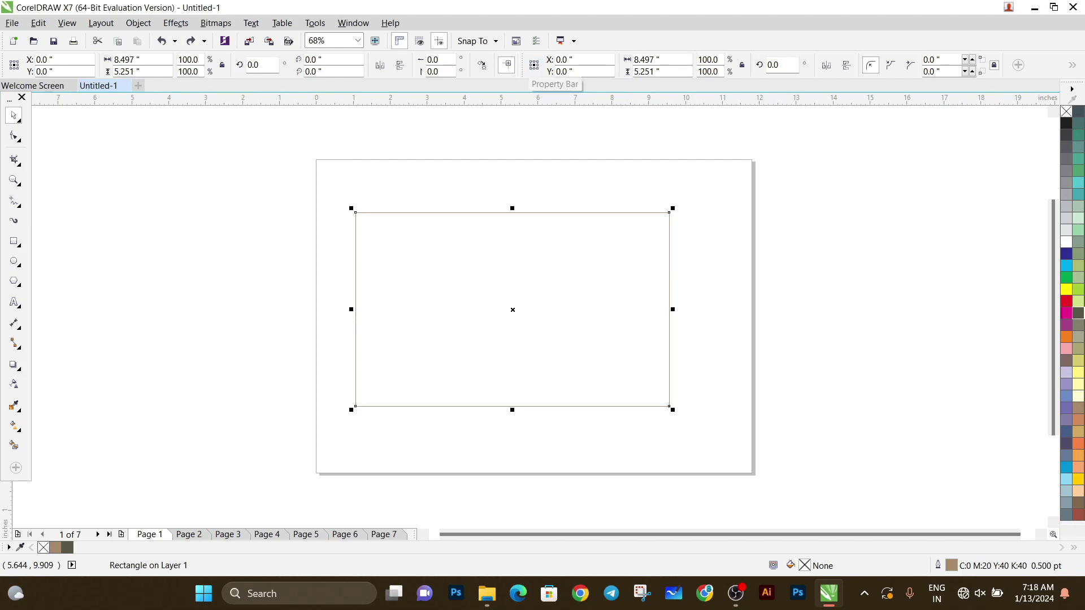
mouse_move(526, 67)
left_mouse_down()
mouse_move(526, 93)
mouse_move(559, 120)
mouse_move(807, 204)
mouse_move(834, 330)
mouse_move(575, 123)
mouse_move(419, 123)
left_mouse_up()
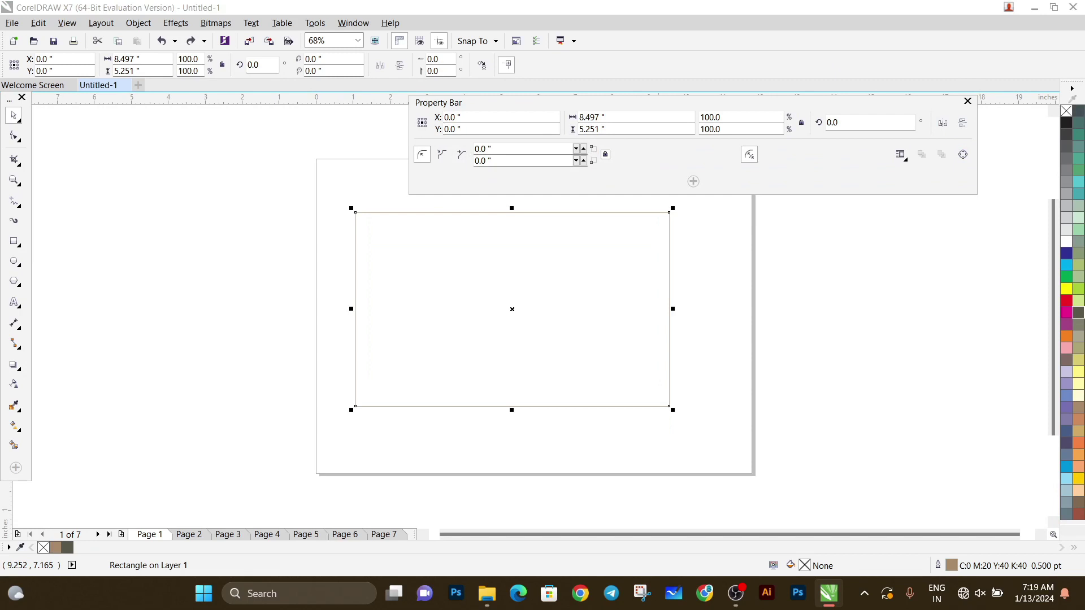
mouse_move(597, 107)
left_mouse_down()
mouse_move(656, 144)
mouse_move(687, 72)
left_mouse_up()
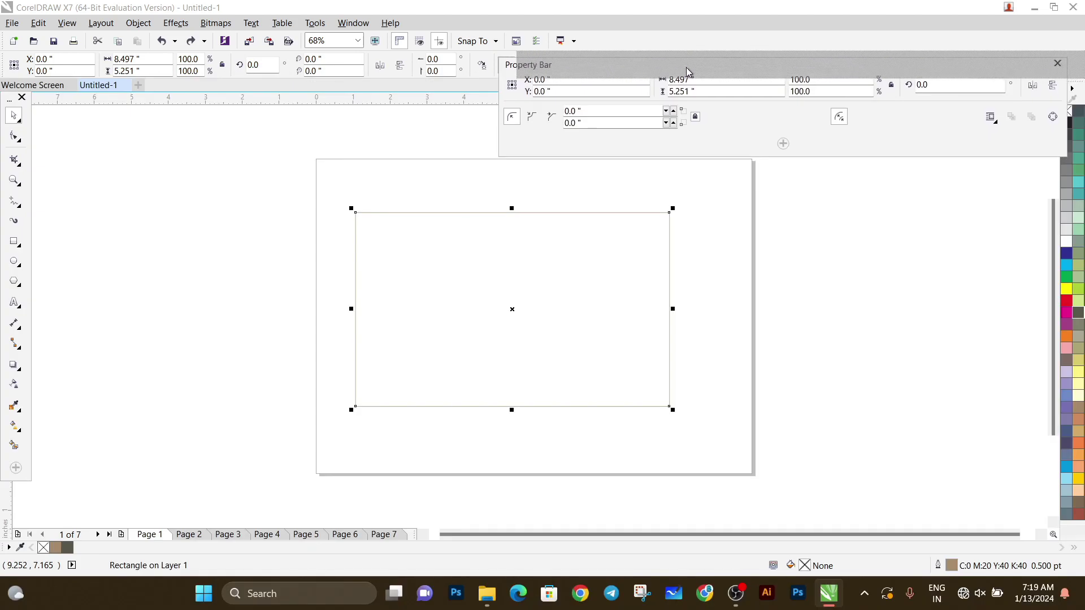
mouse_move(688, 75)
left_mouse_down()
mouse_move(697, 113)
mouse_move(700, 71)
left_mouse_up()
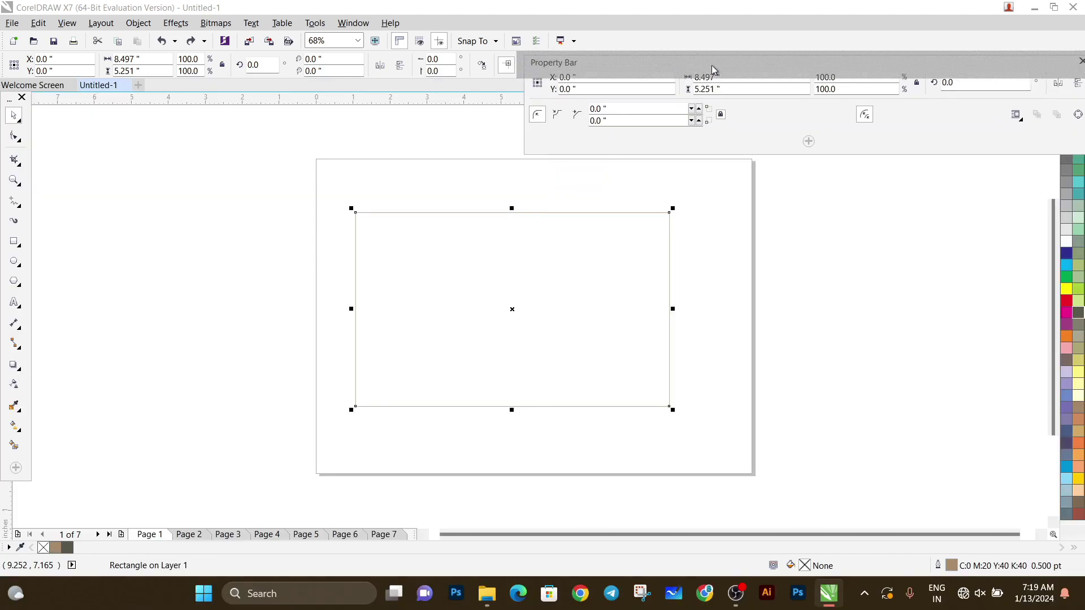
left_click_drag(699, 72, 704, 65)
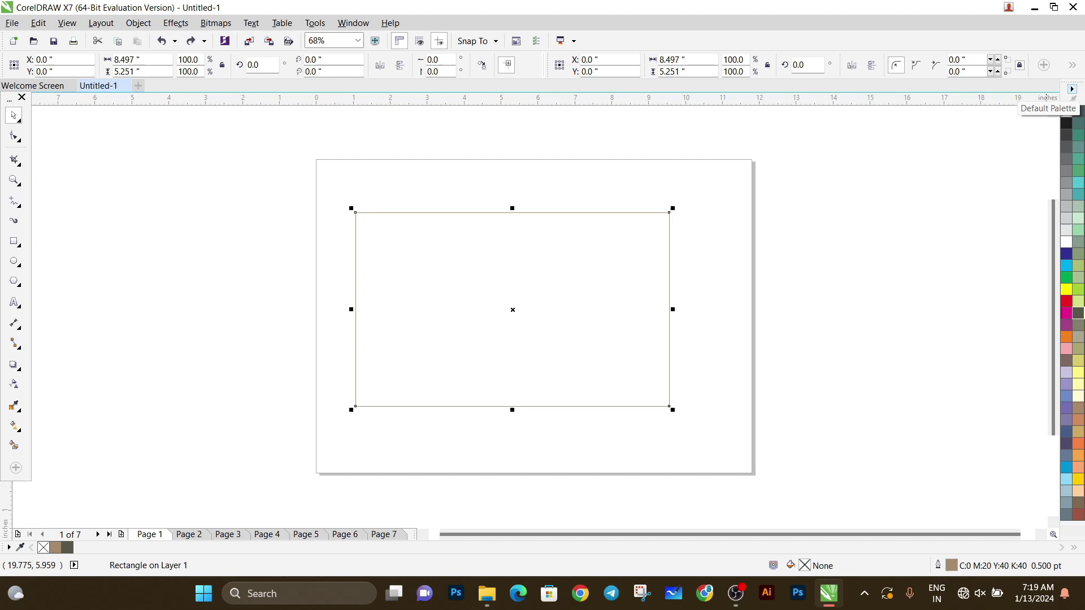
Step: Set the colour palette to a single row through its right-click Rows option
left_click(1072, 90)
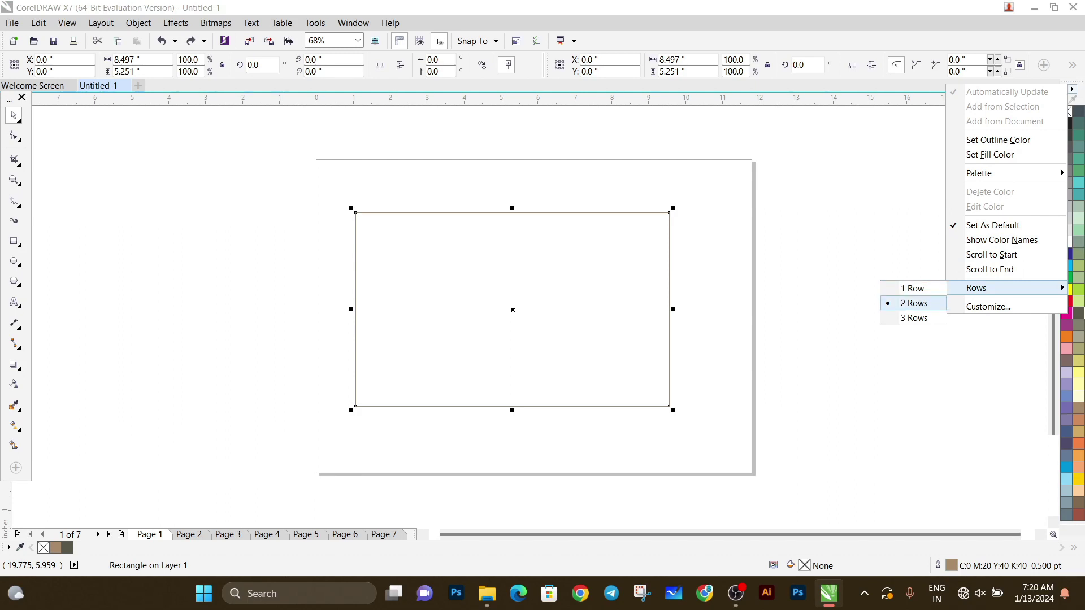
mouse_move(976, 289)
left_click(914, 317)
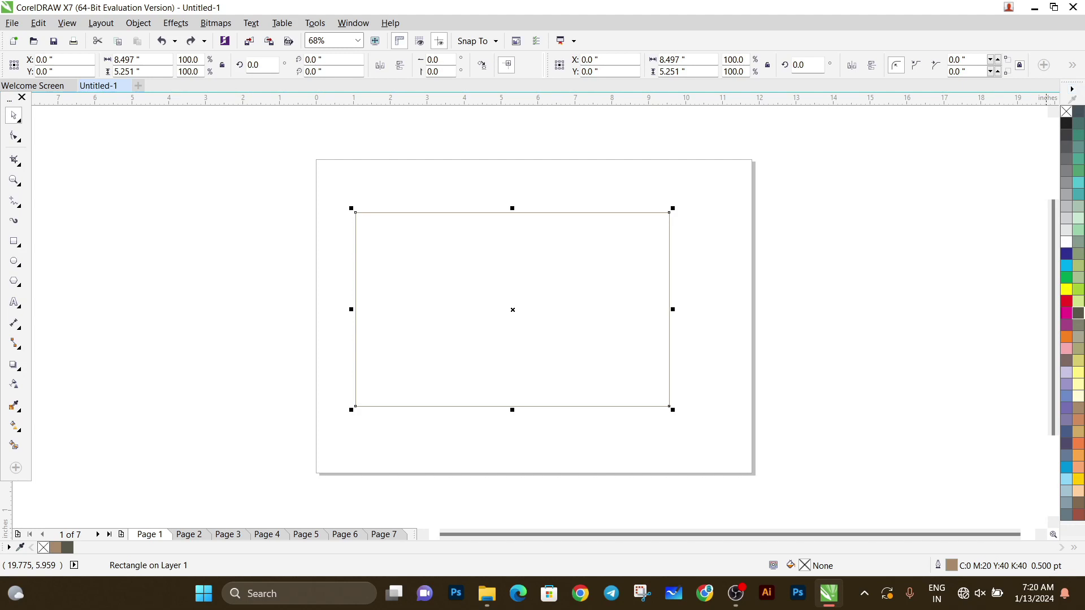
right_click(1067, 85)
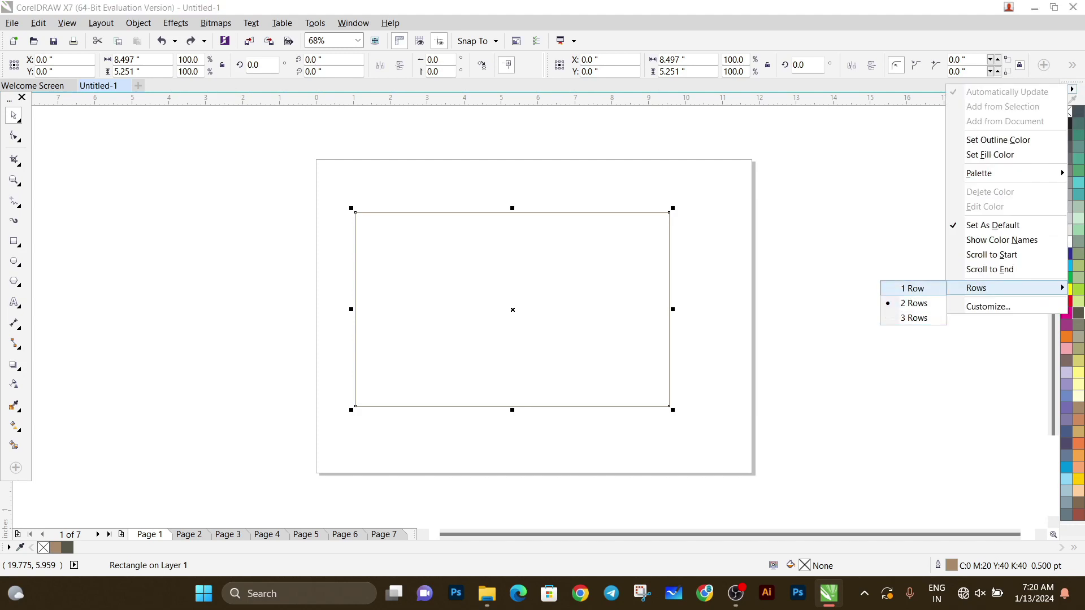
left_click(913, 289)
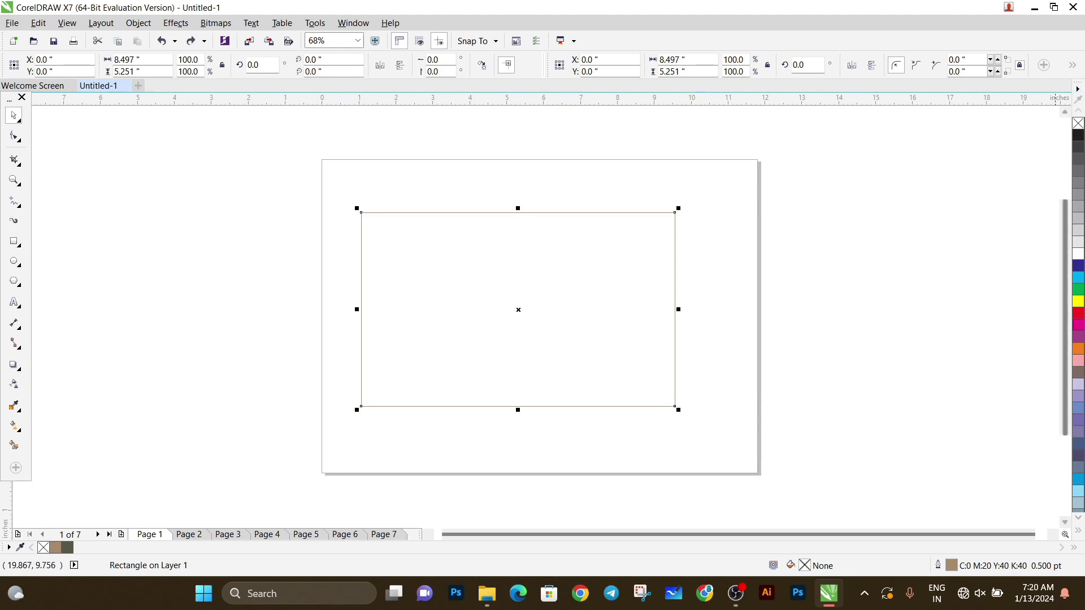
left_click(354, 22)
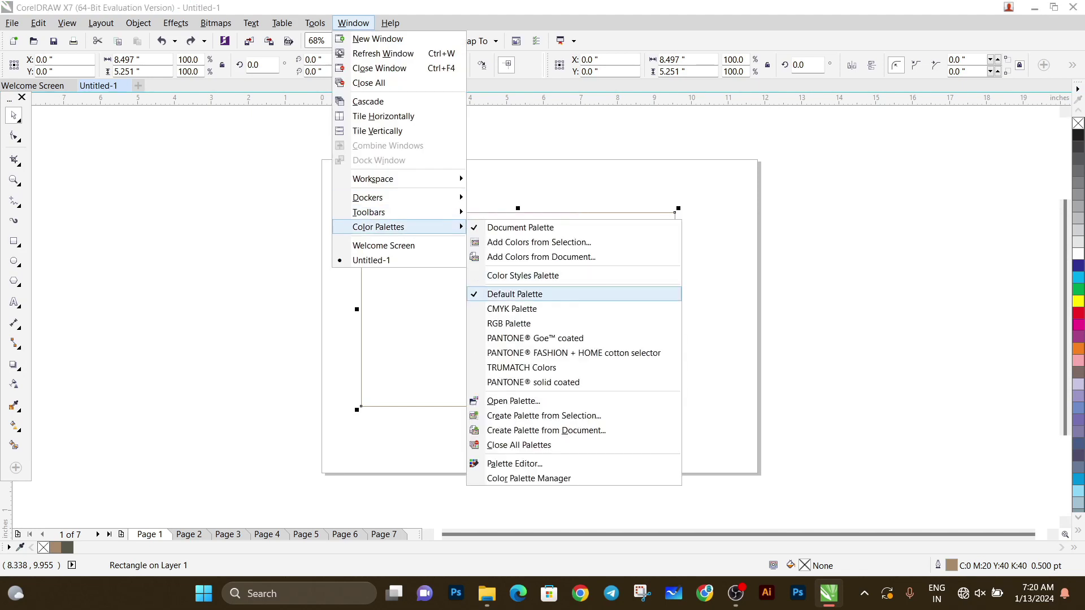
Step: Add the CMYK and RGB colour palettes from Window > Color Palettes
left_click(512, 309)
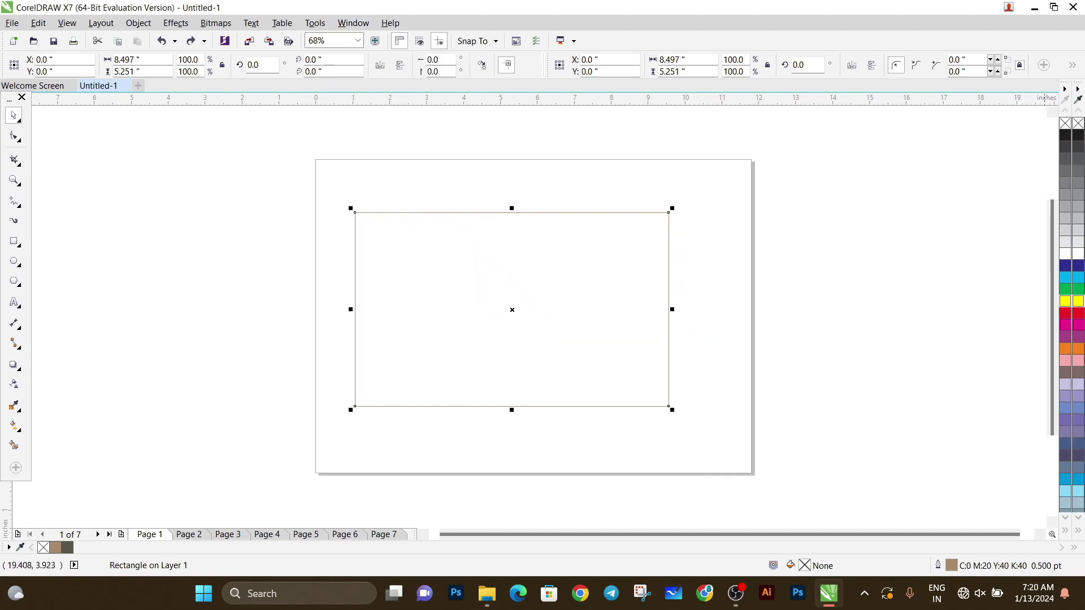
left_click(353, 23)
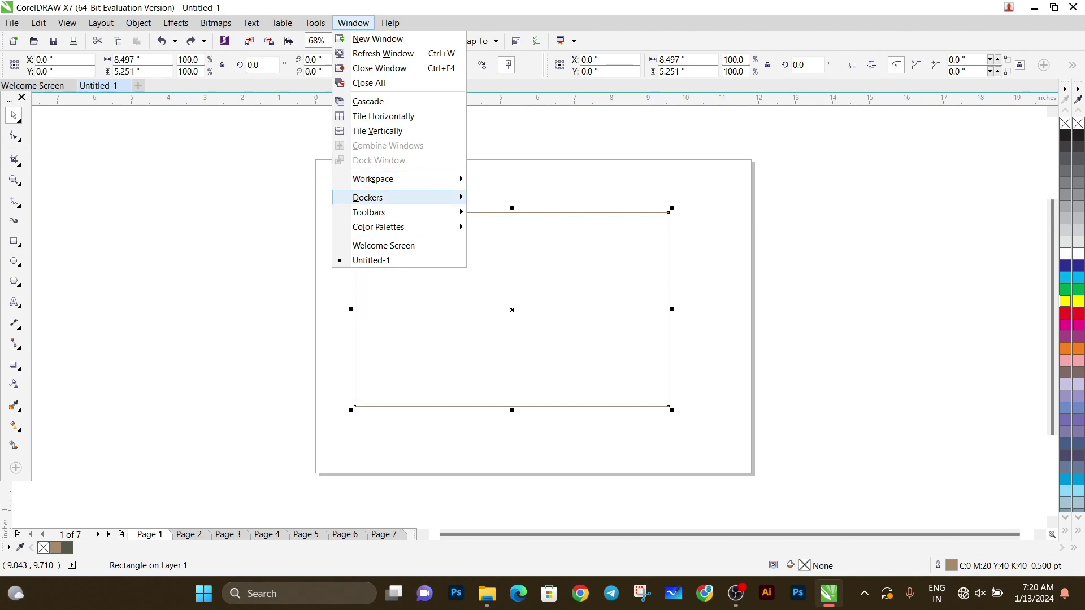
mouse_move(378, 226)
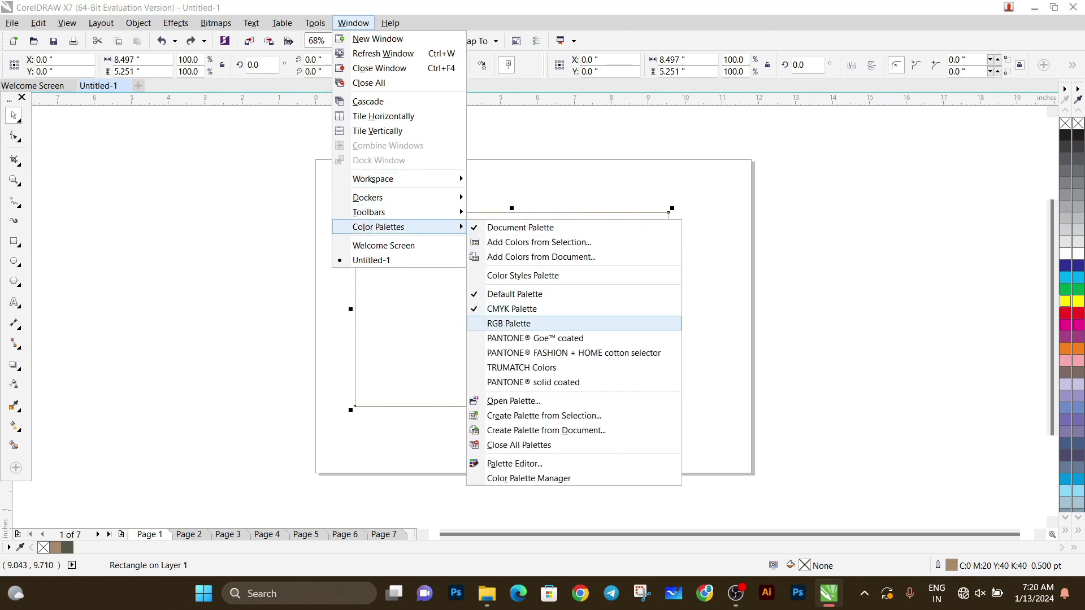
left_click(509, 323)
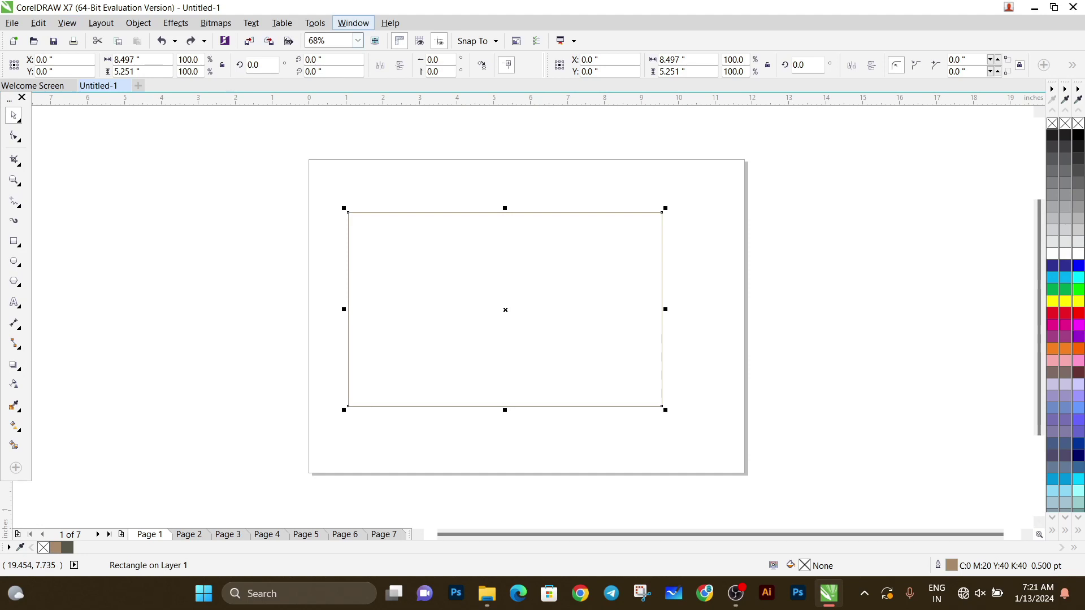
Step: Remove the RGB and CMYK palettes again, leaving only the default palette
left_click(354, 23)
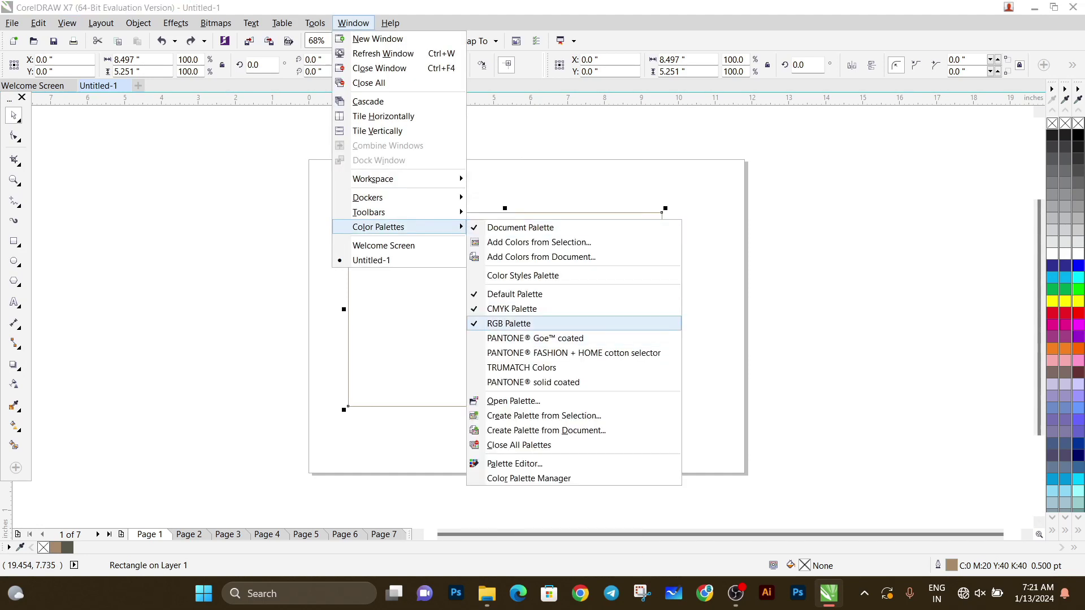
left_click(509, 324)
left_click(353, 23)
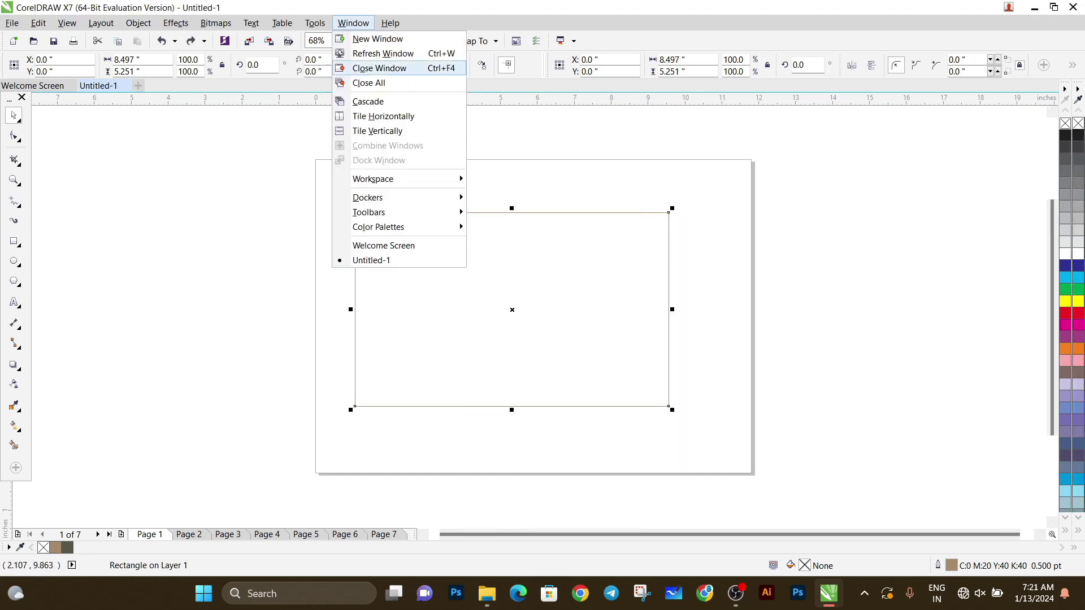
left_click(508, 311)
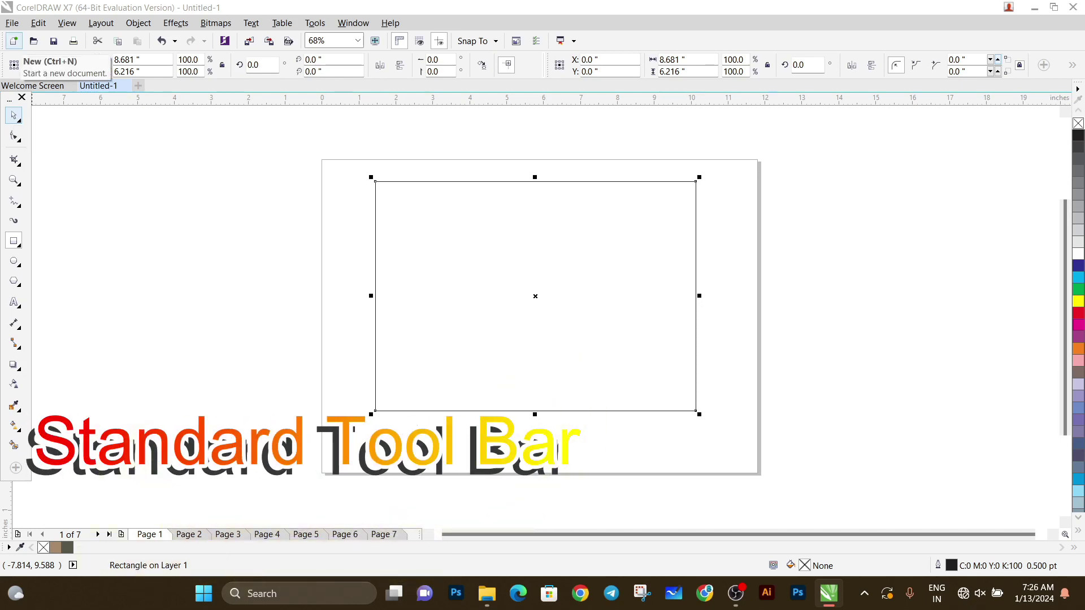
Step: Start a new document from the toolbar button and with Ctrl+N, cancelling each time
left_click(14, 40)
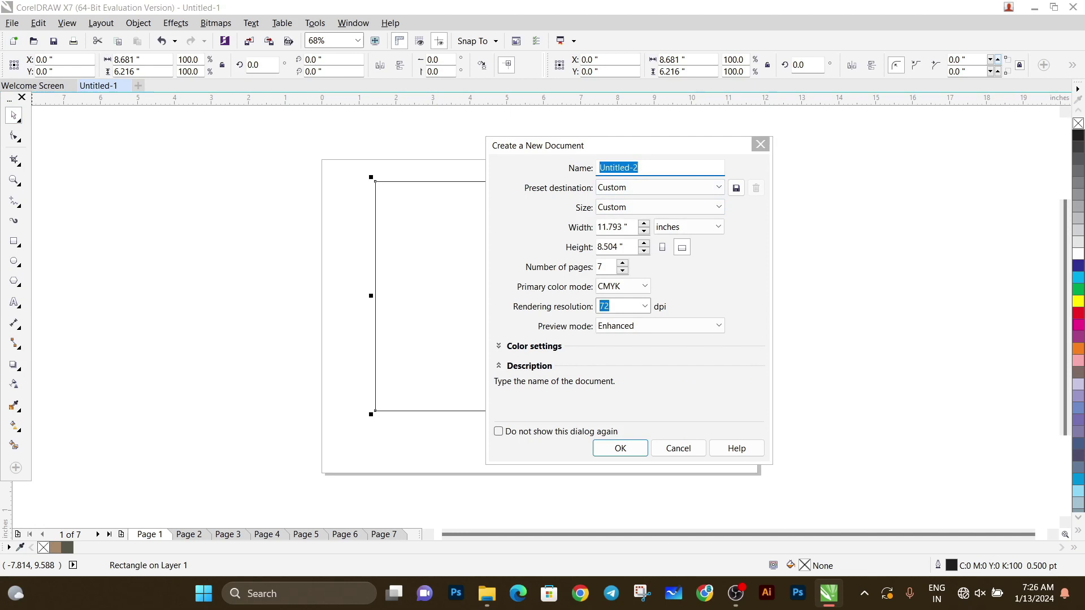
left_click(761, 144)
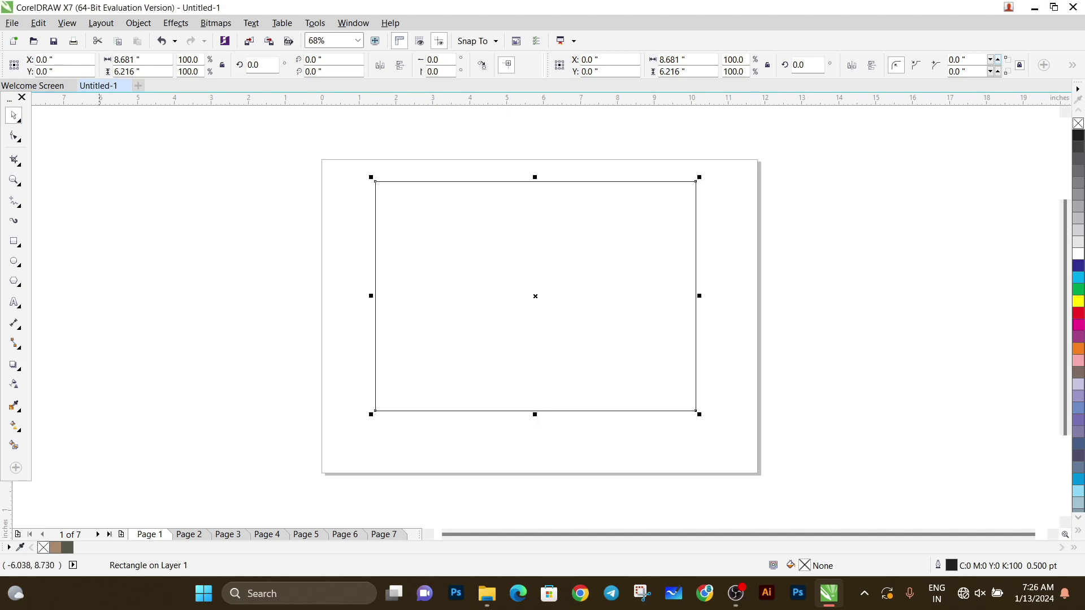
key("ctrl+n")
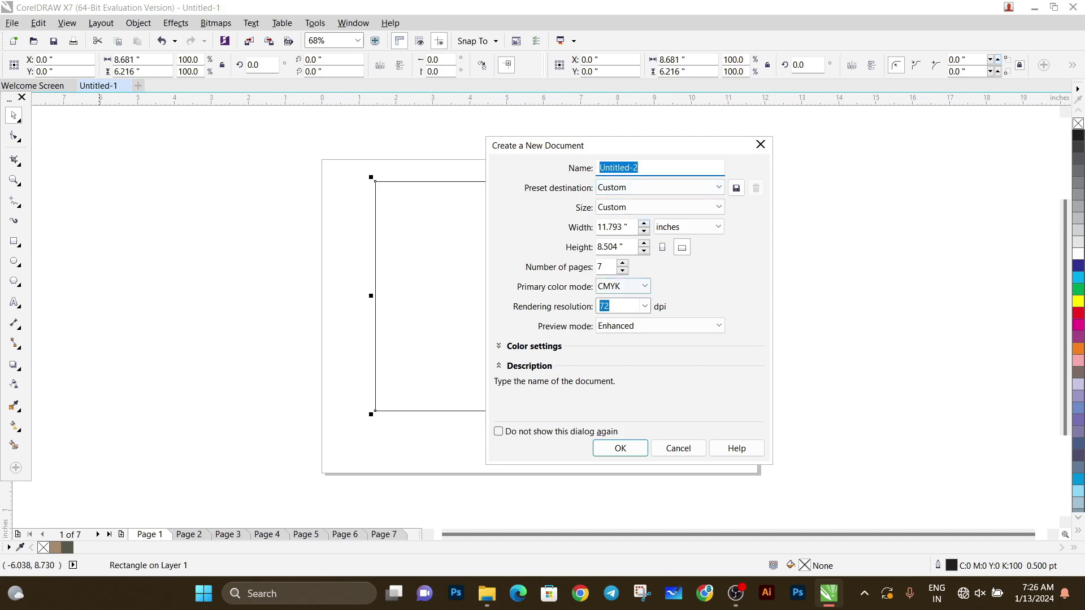
key("Escape")
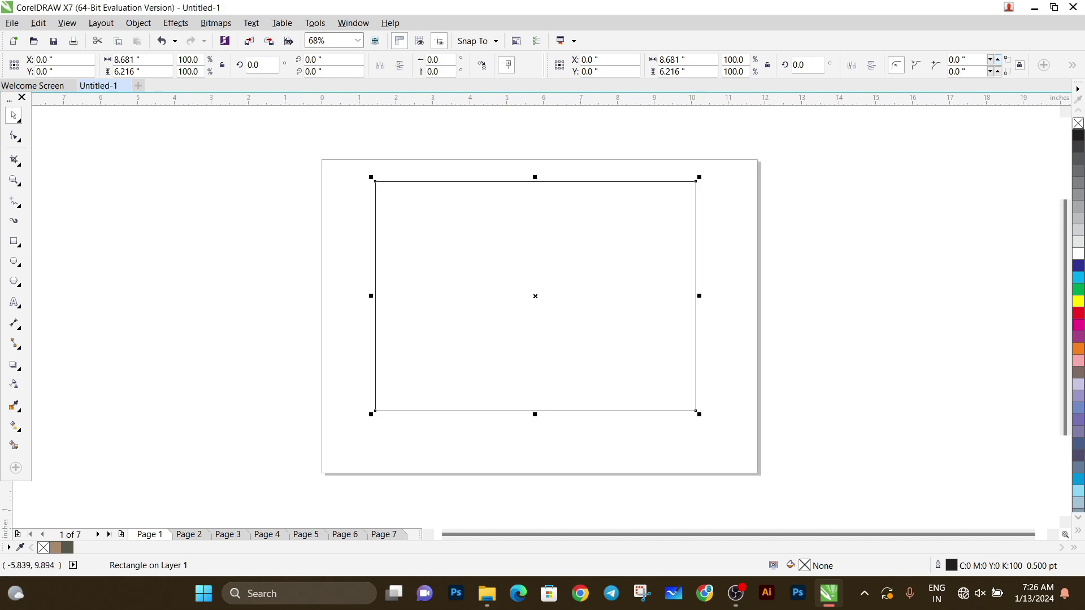
Step: Cancel a new document started from the File menu, then show the Open Drawing browser
key("alt+f")
key("Down")
key("Return")
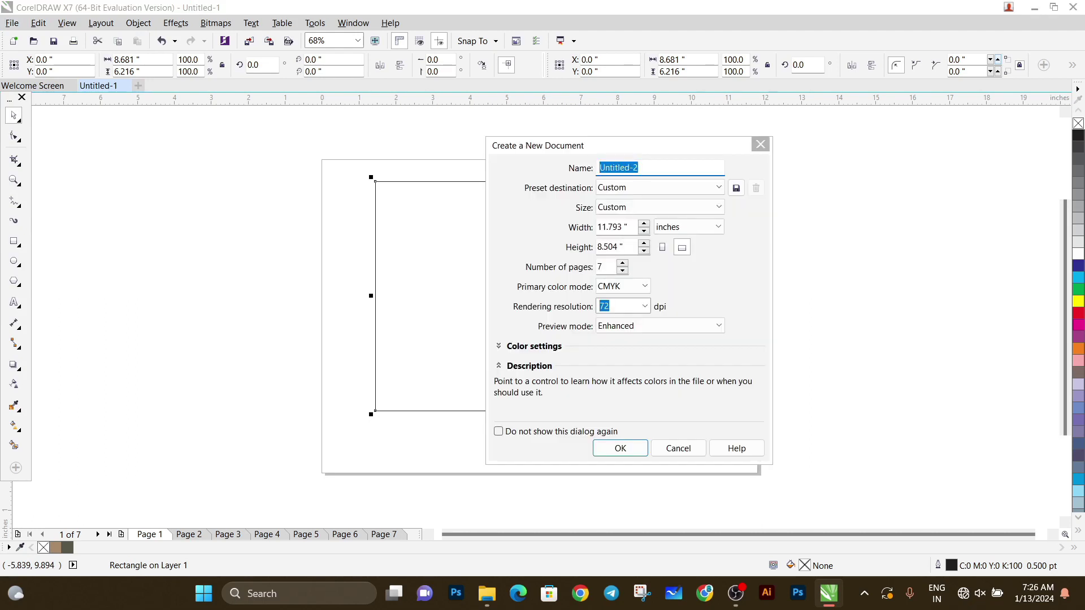
key("Escape")
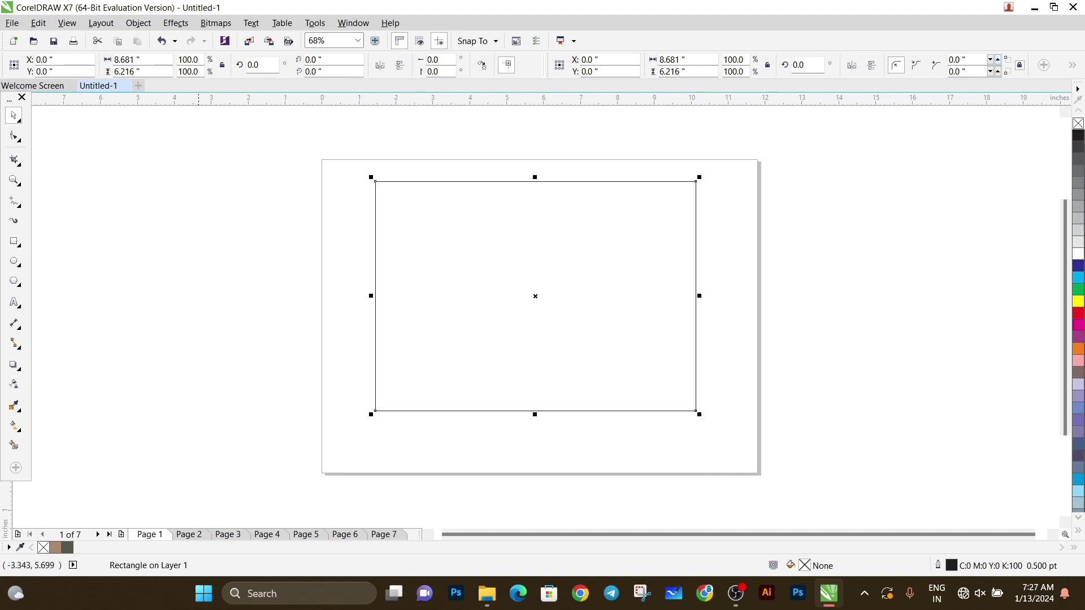
left_click(33, 40)
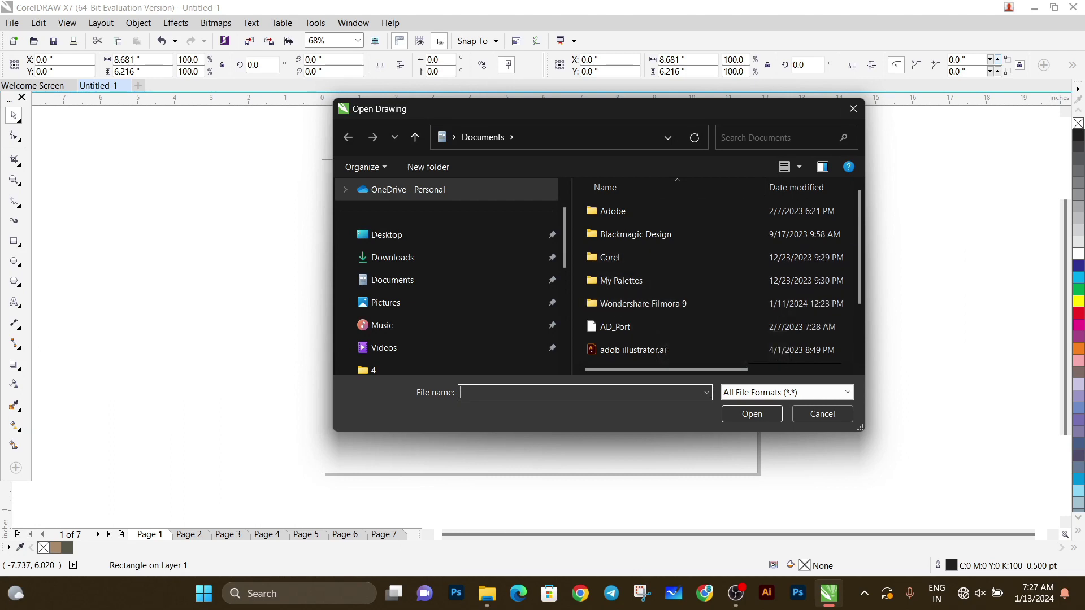
Step: Close the Open Drawing window, reopen it with Ctrl+O and close it again
left_click(854, 109)
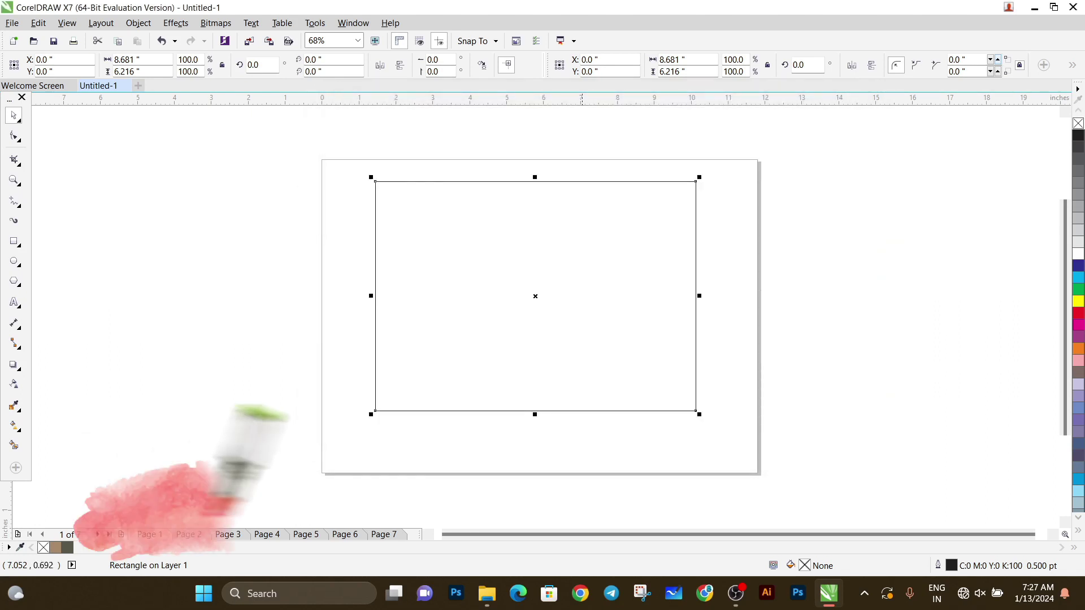
key("ctrl+o")
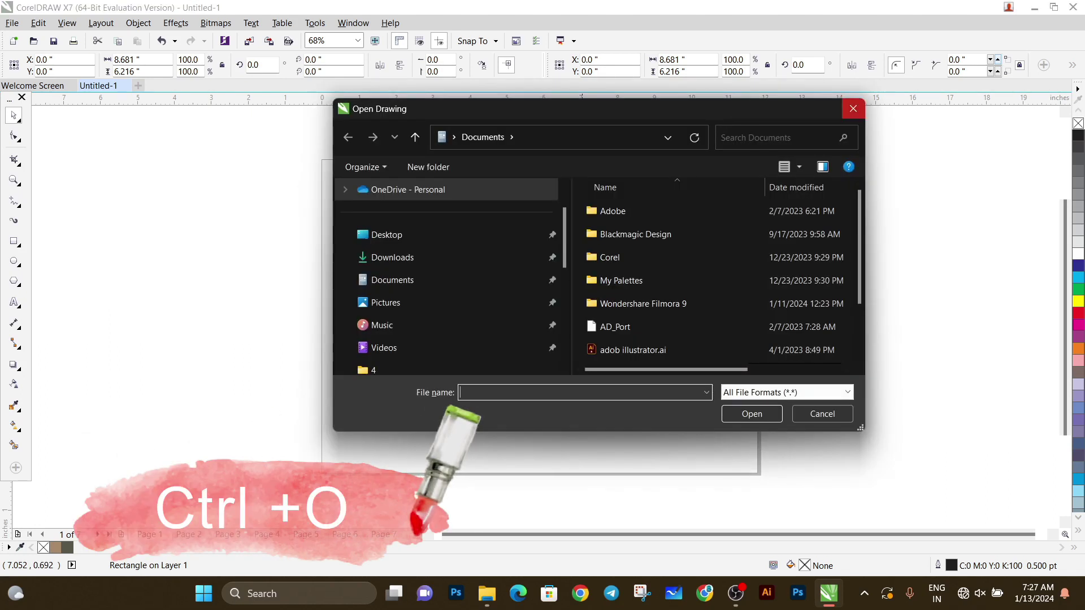
left_click(853, 108)
left_click(12, 22)
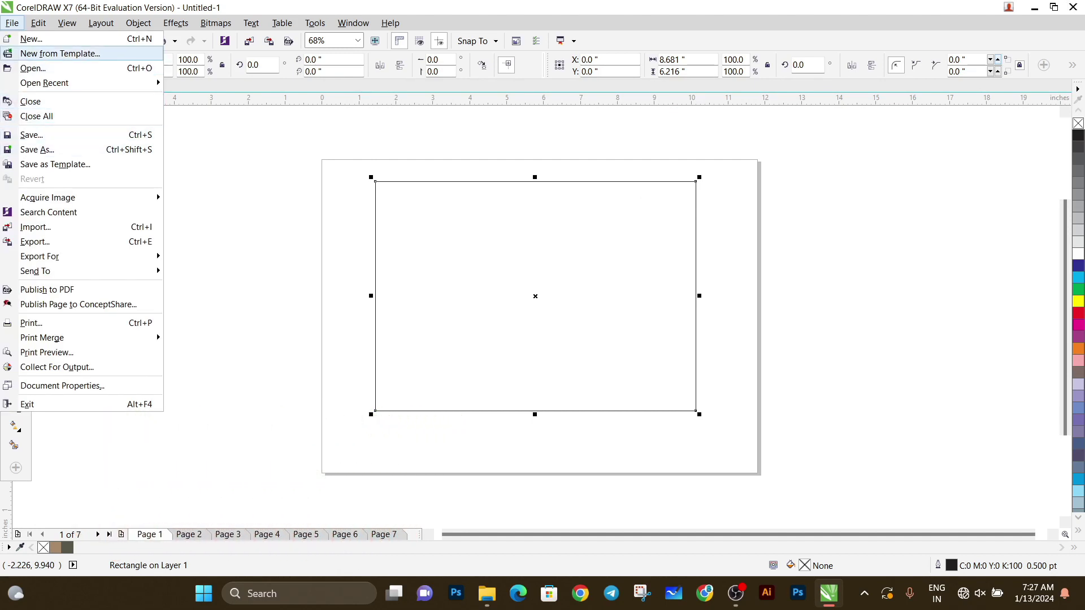
key("Escape")
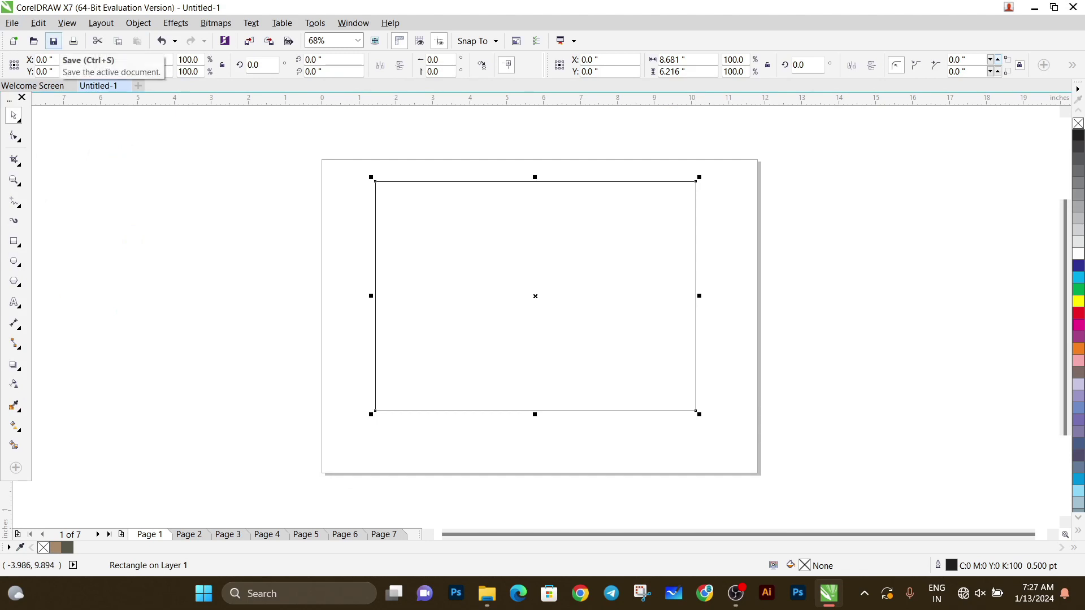
Step: Bring up Save Drawing with Ctrl+S and close it without saving
key("ctrl+s")
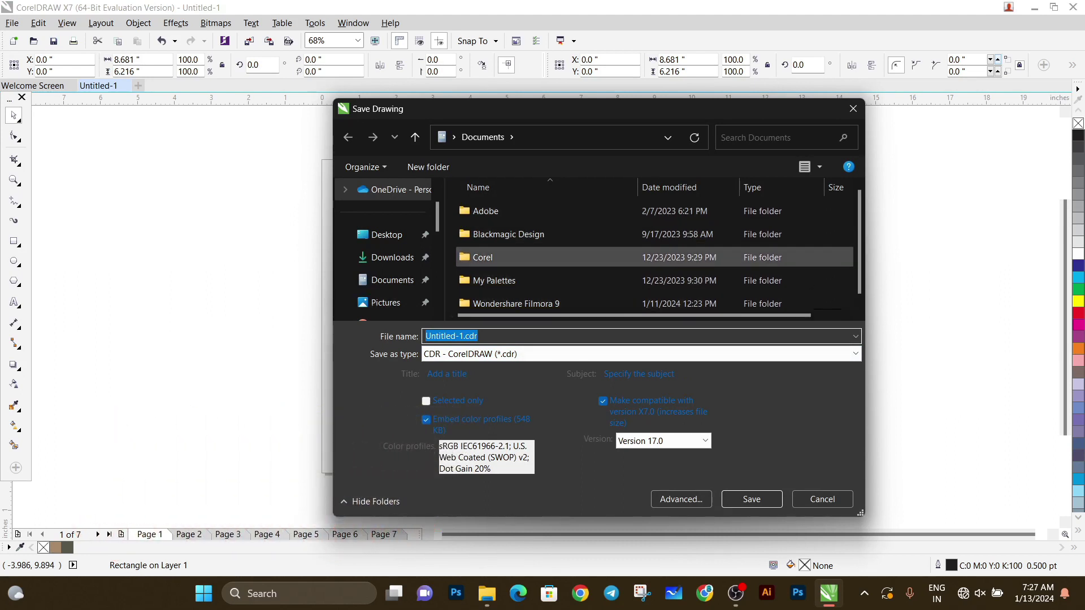
left_click(853, 109)
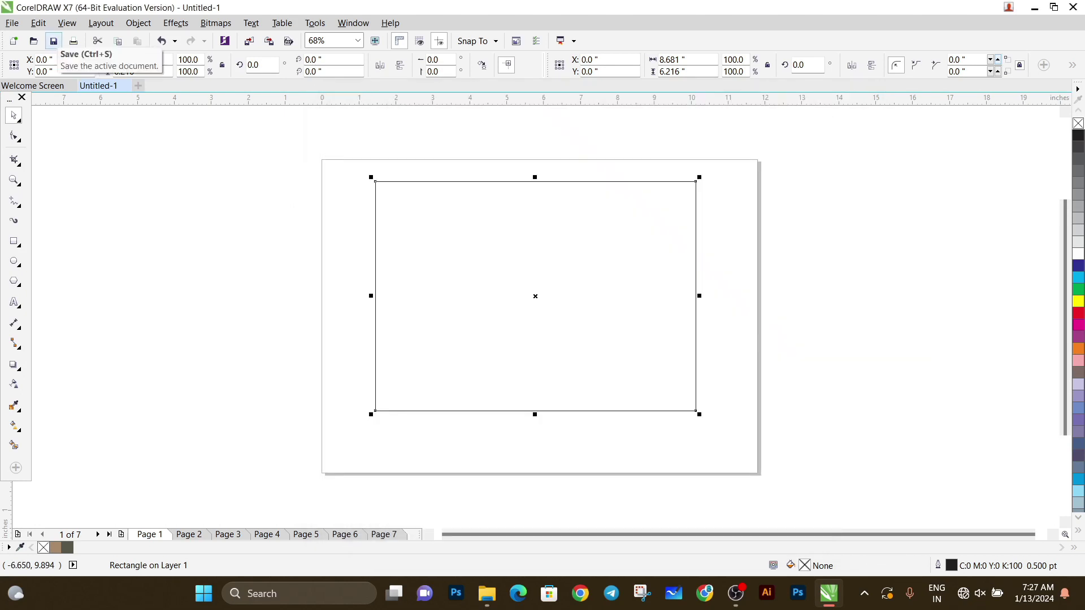
left_click(12, 23)
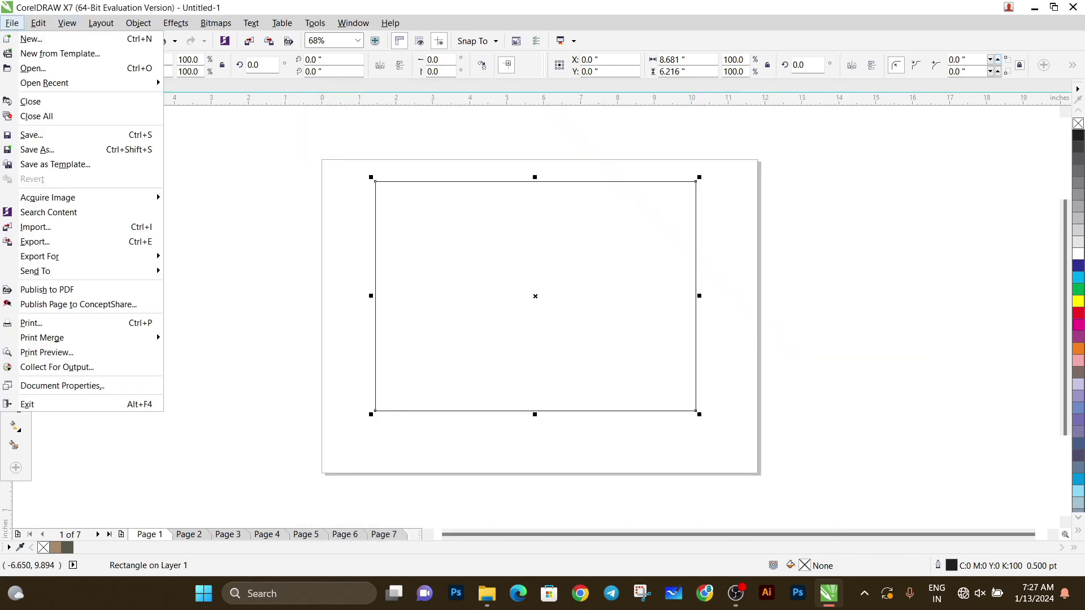
left_click(12, 23)
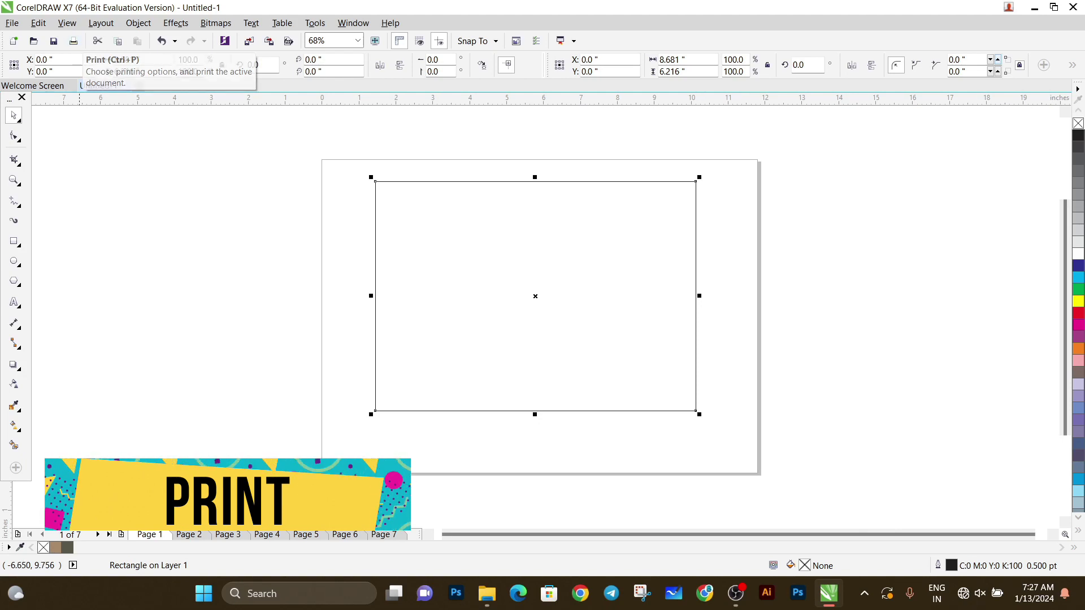
Step: Open and close the Print settings without printing, then cut the original rectangle
key("ctrl+p")
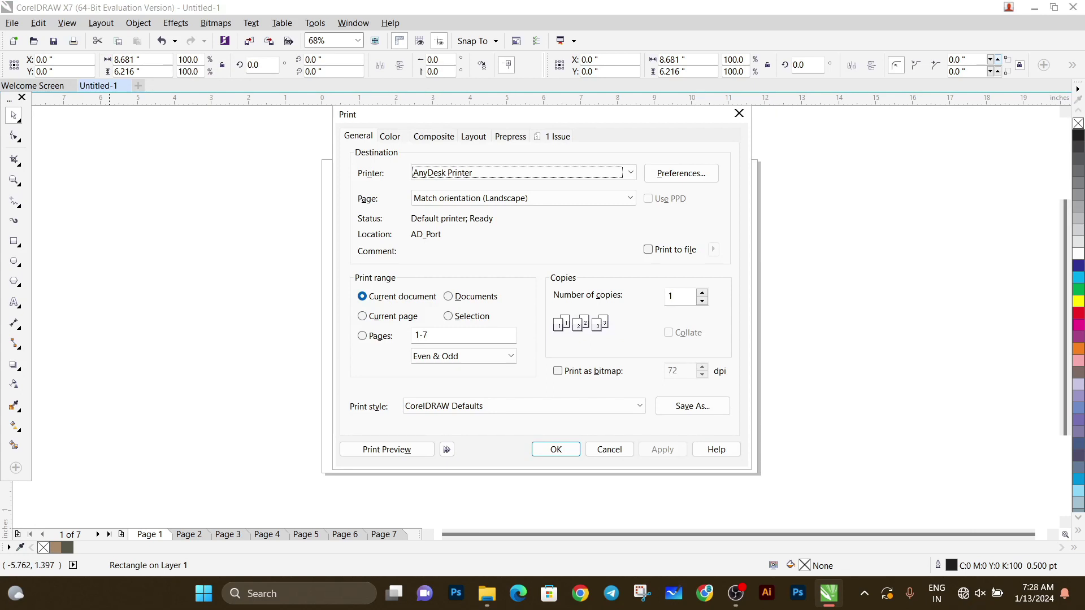
left_click(738, 113)
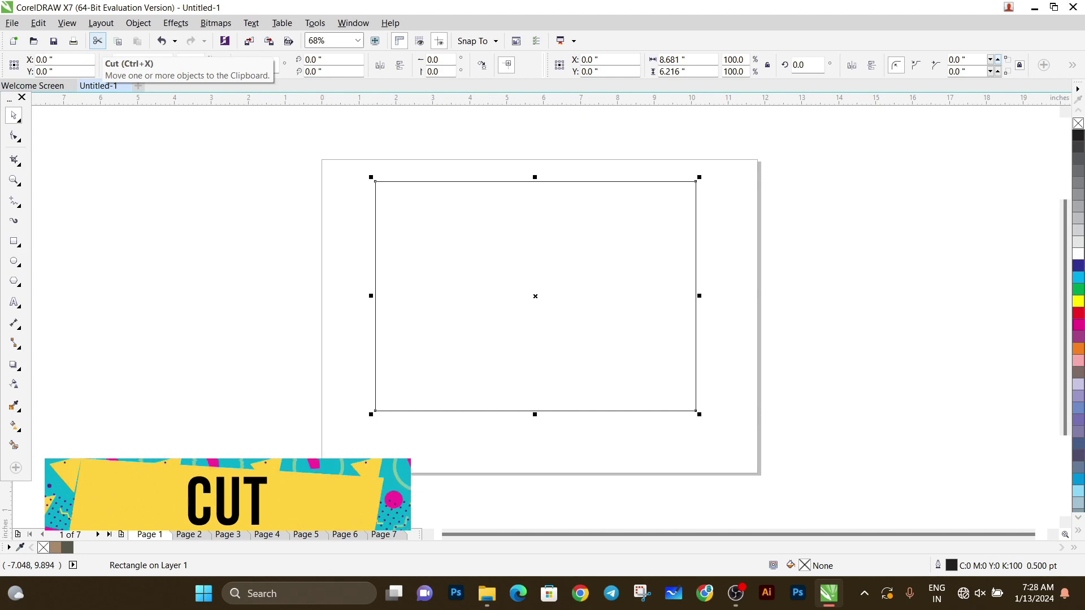
left_click(97, 40)
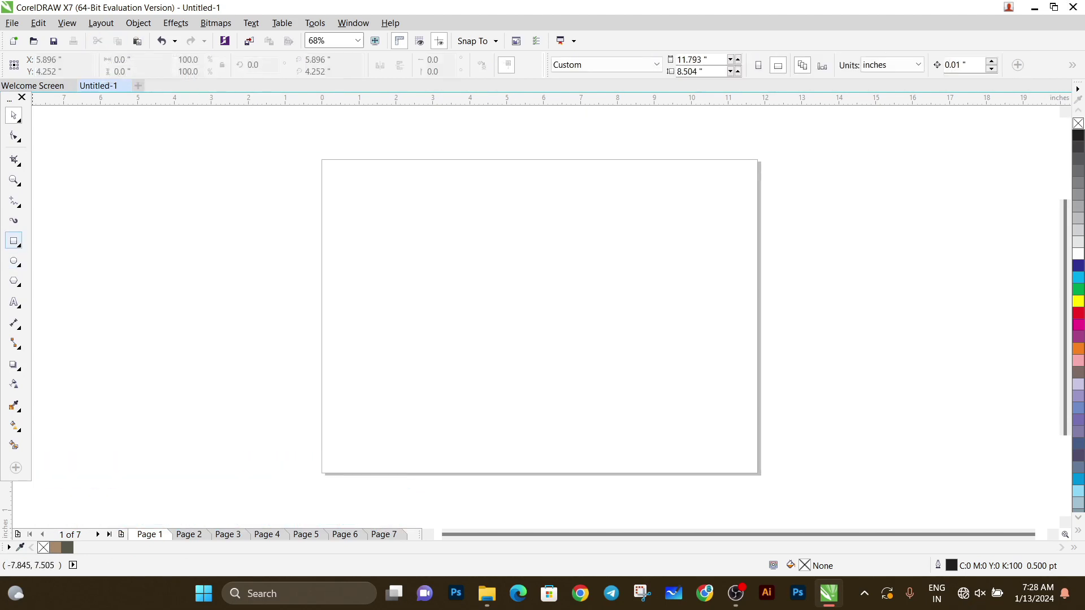
Step: Draw a new 6.17 × 5.879 inch rectangle near the page centre, cut it, and paste it back
left_click(14, 242)
left_click_drag(465, 217, 680, 429)
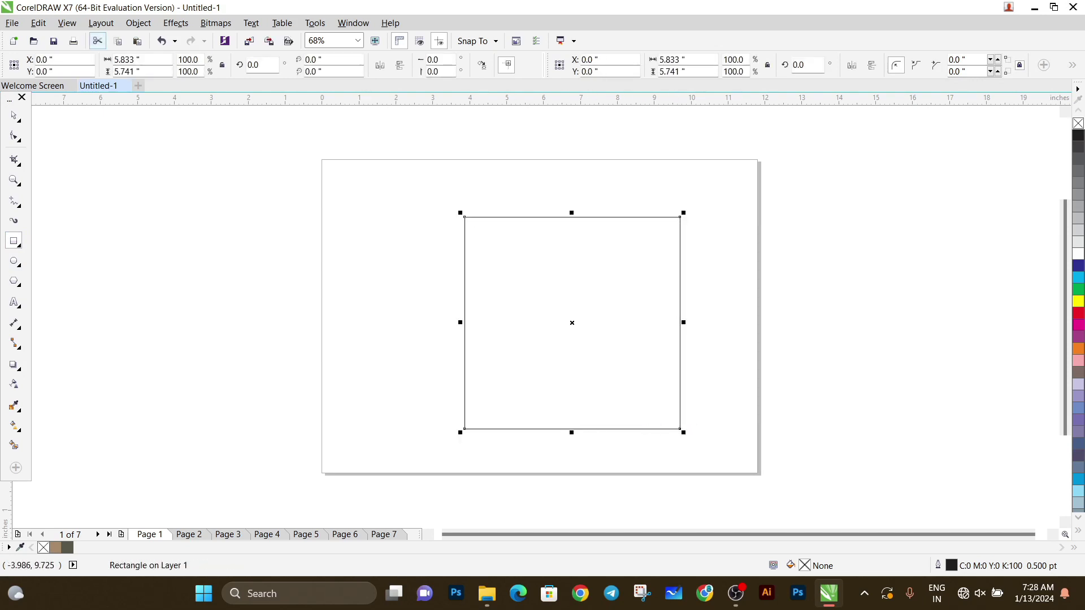
left_click(97, 41)
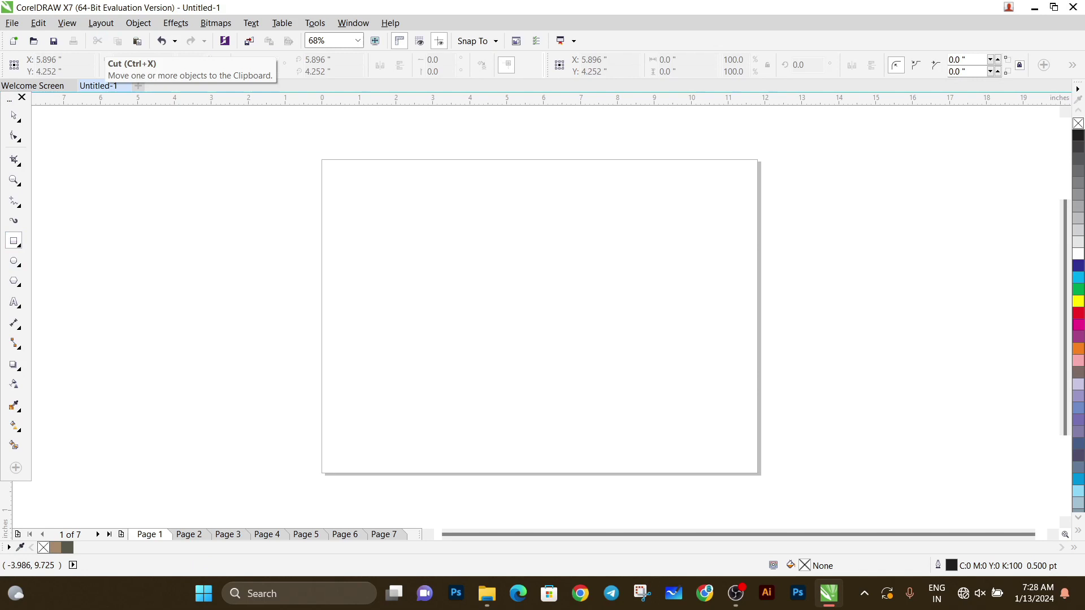
key("z")
key("ctrl+v")
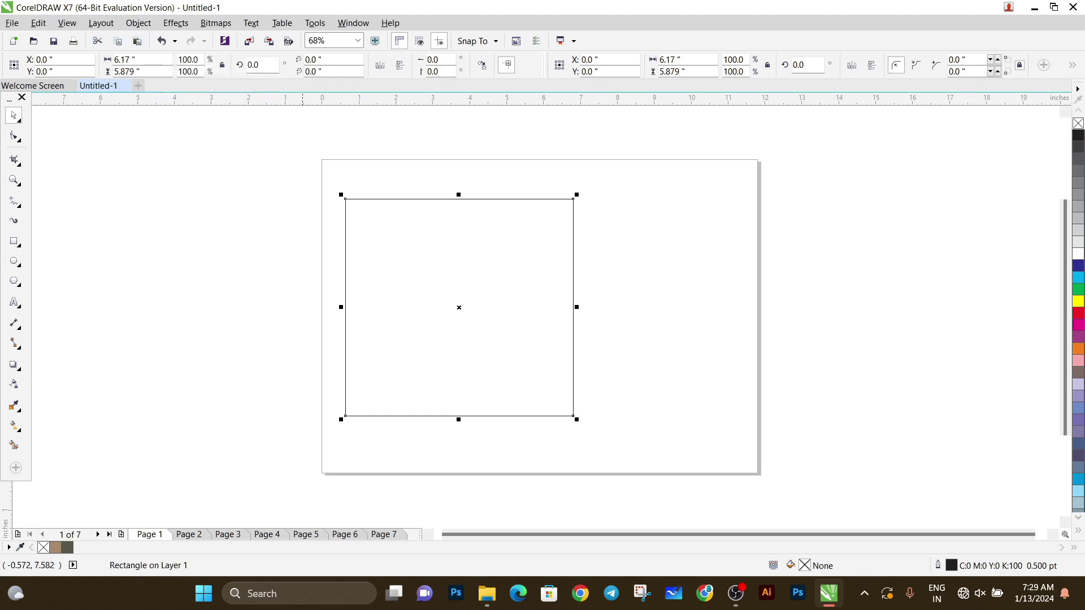
Step: Undo the rectangle's move, drag it right and down, undo twice, then redo the move
left_click(162, 40)
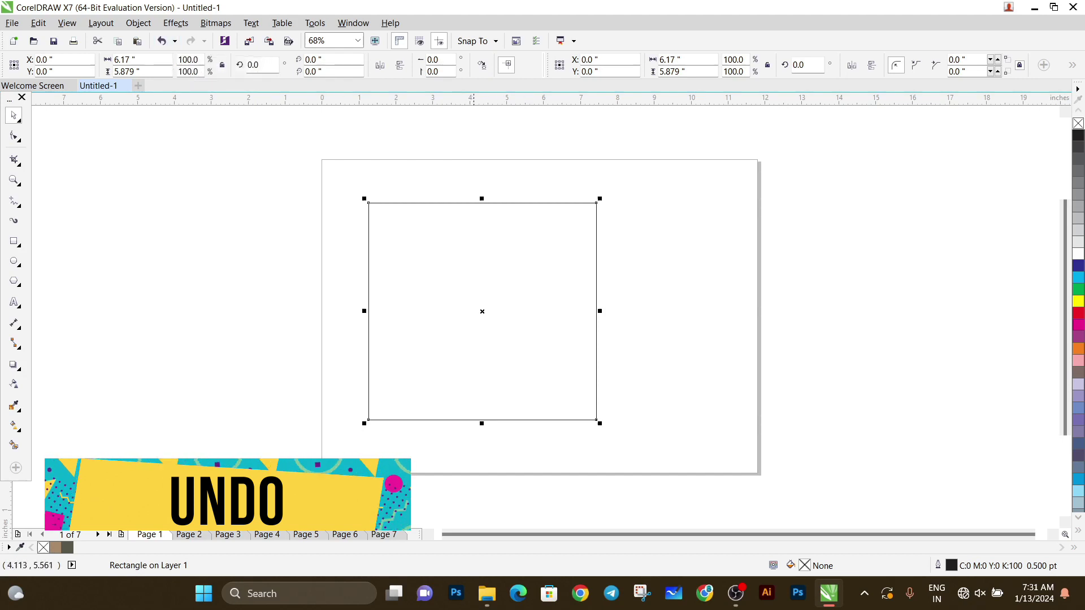
left_click_drag(490, 203, 694, 249)
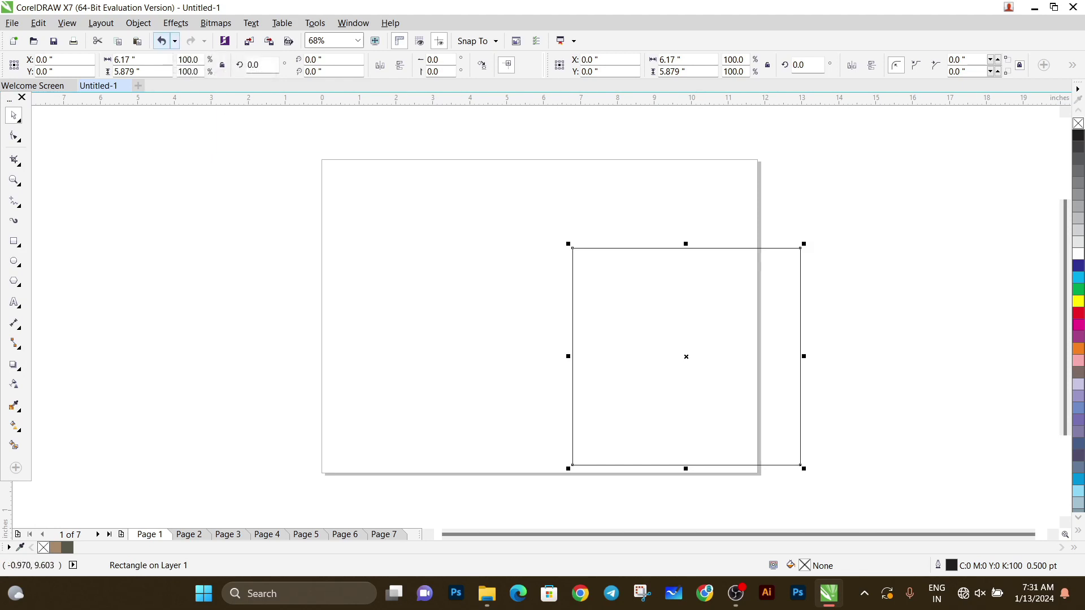
left_click(161, 40)
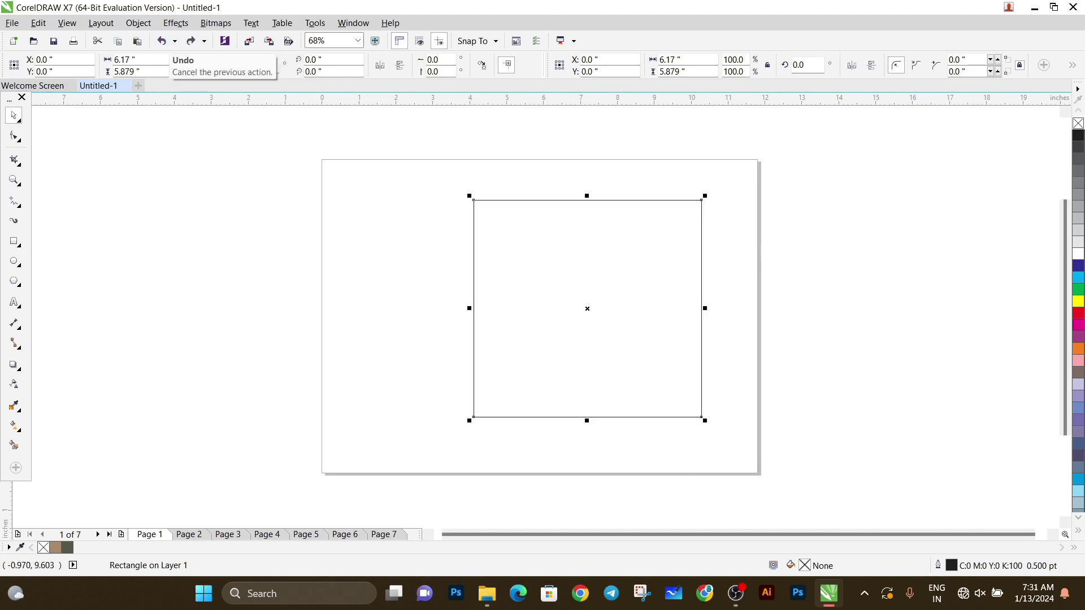
left_click(161, 41)
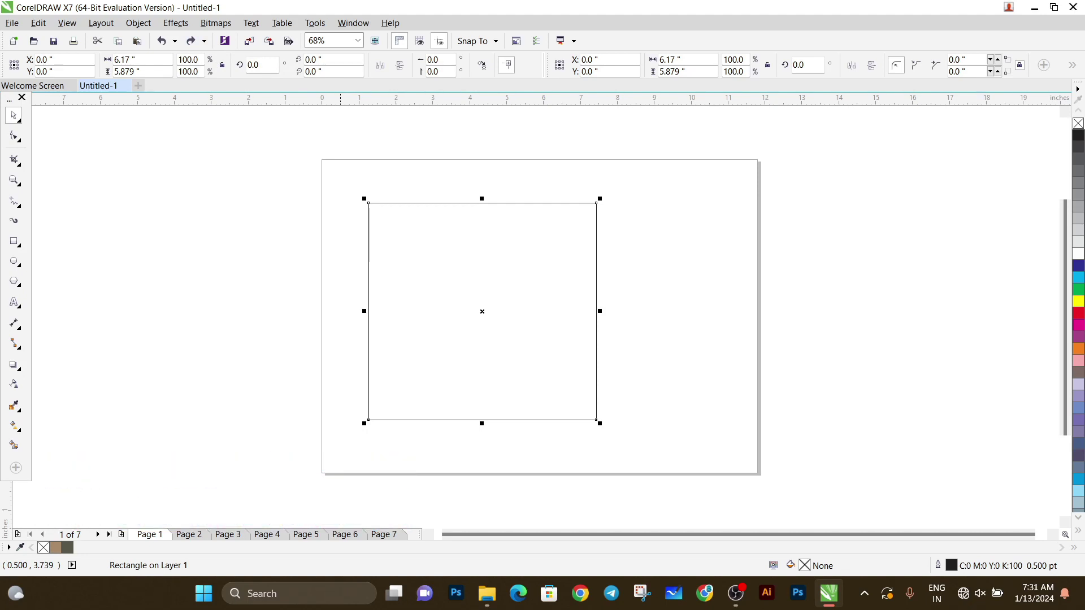
left_click(191, 41)
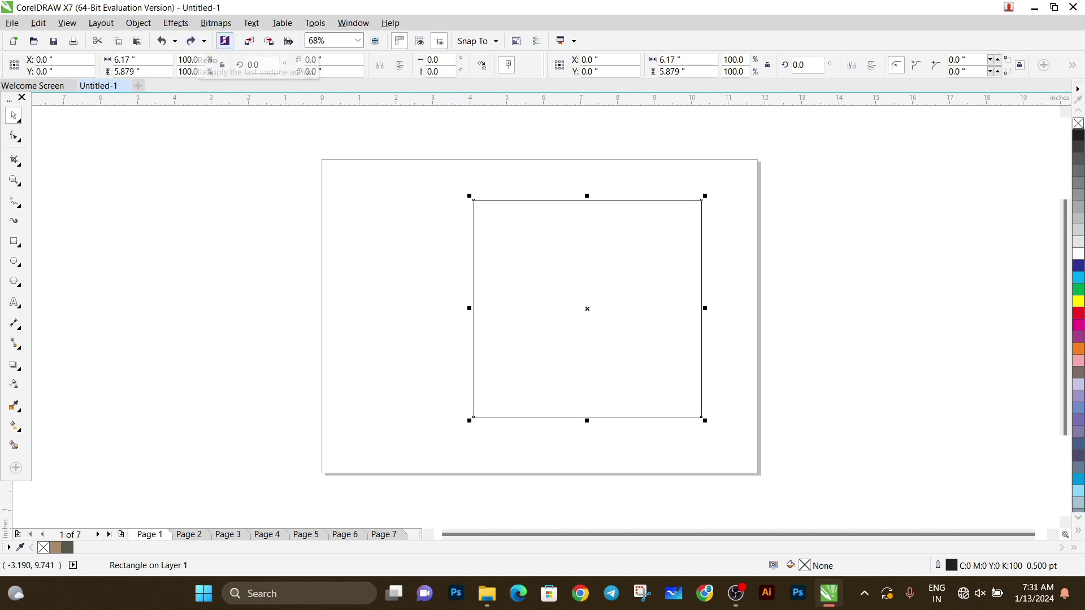
Step: Undo several moves via the Undo list, redo all six moves, then undo two moves
left_click(175, 41)
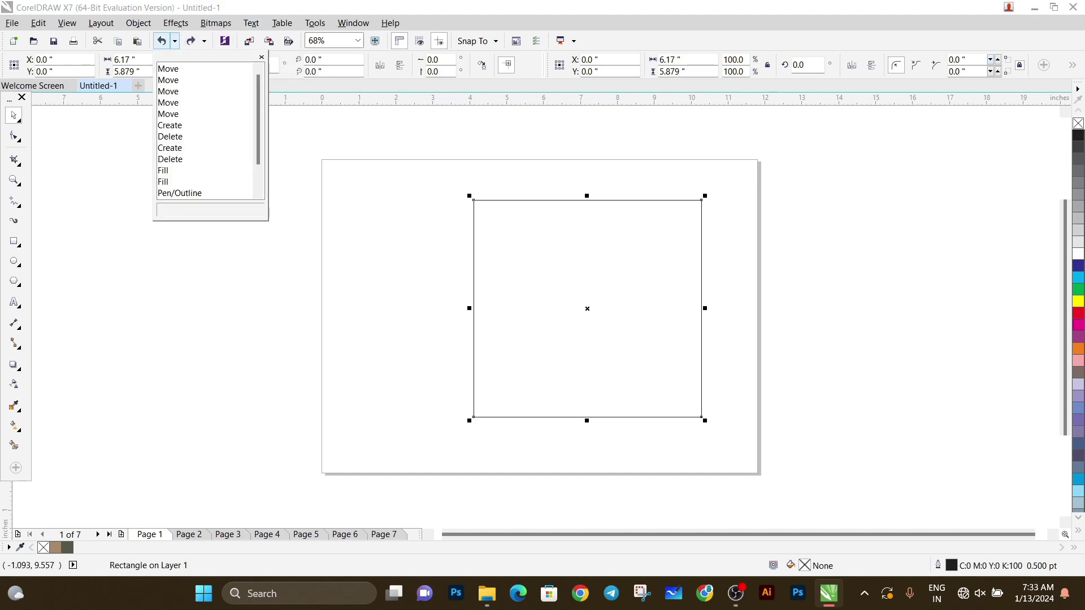
scroll(207, 130, "up", 1)
left_click(169, 102)
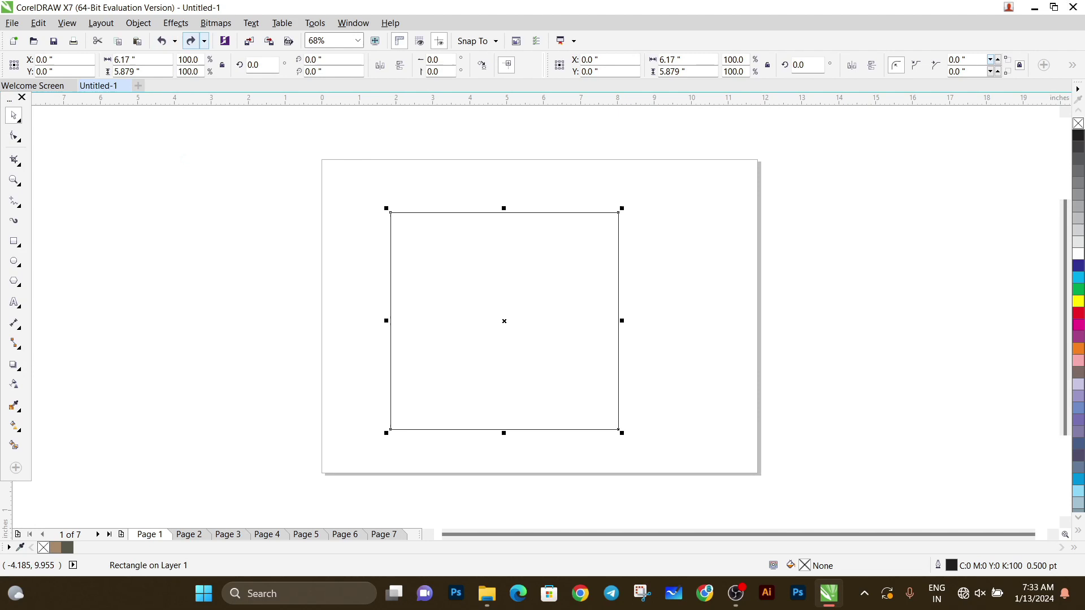
left_click(204, 41)
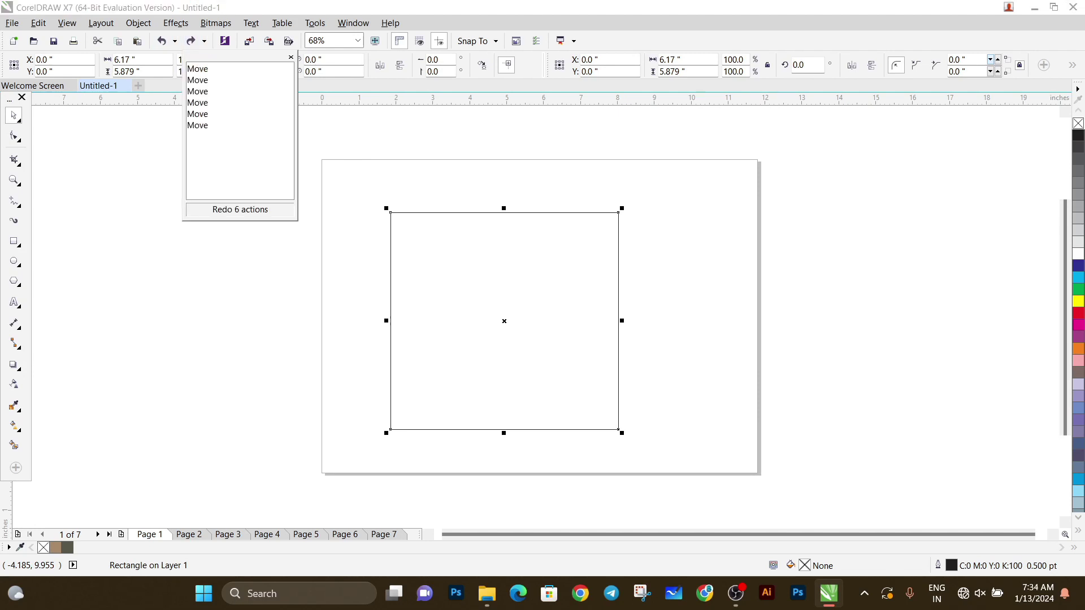
left_click(199, 125)
left_click(174, 41)
left_click(170, 128)
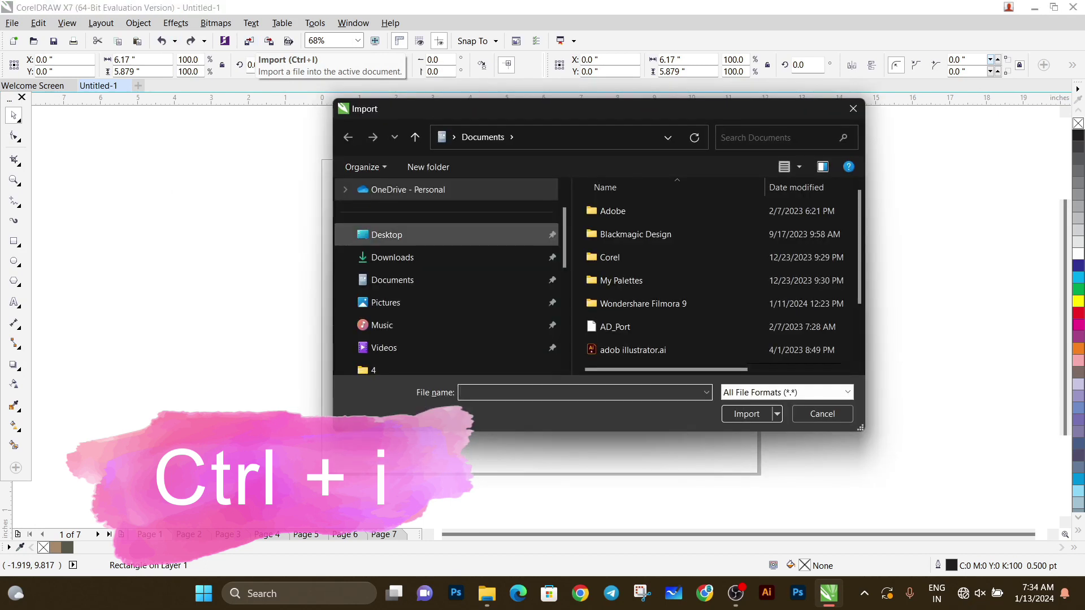
Step: Drag the Import window aside and cancel it without importing any file
mouse_move(637, 117)
left_mouse_down()
mouse_move(347, 235)
mouse_move(423, 205)
left_mouse_up()
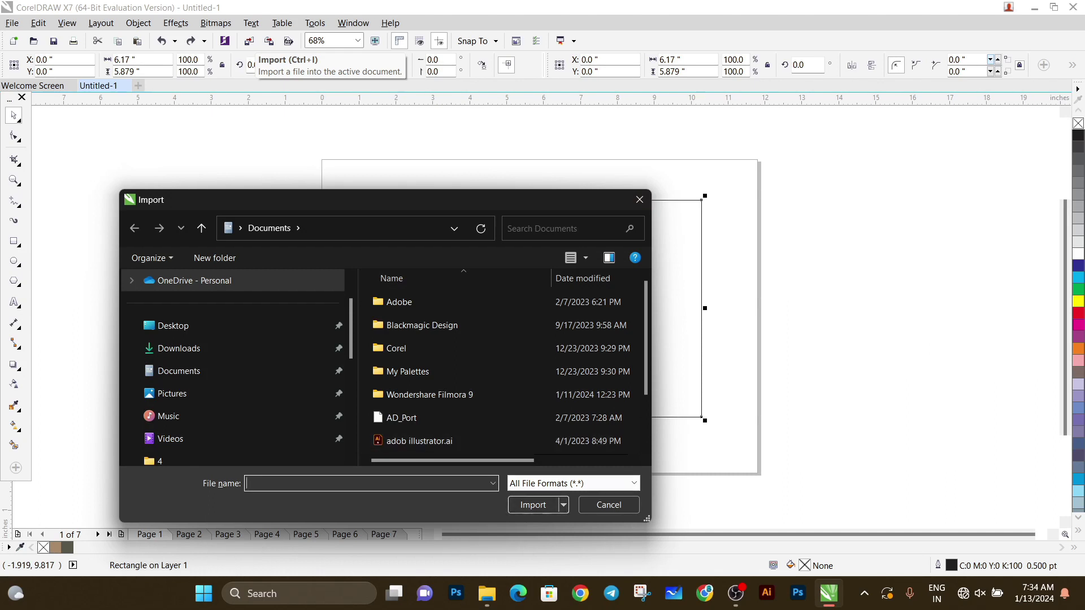
left_click(639, 199)
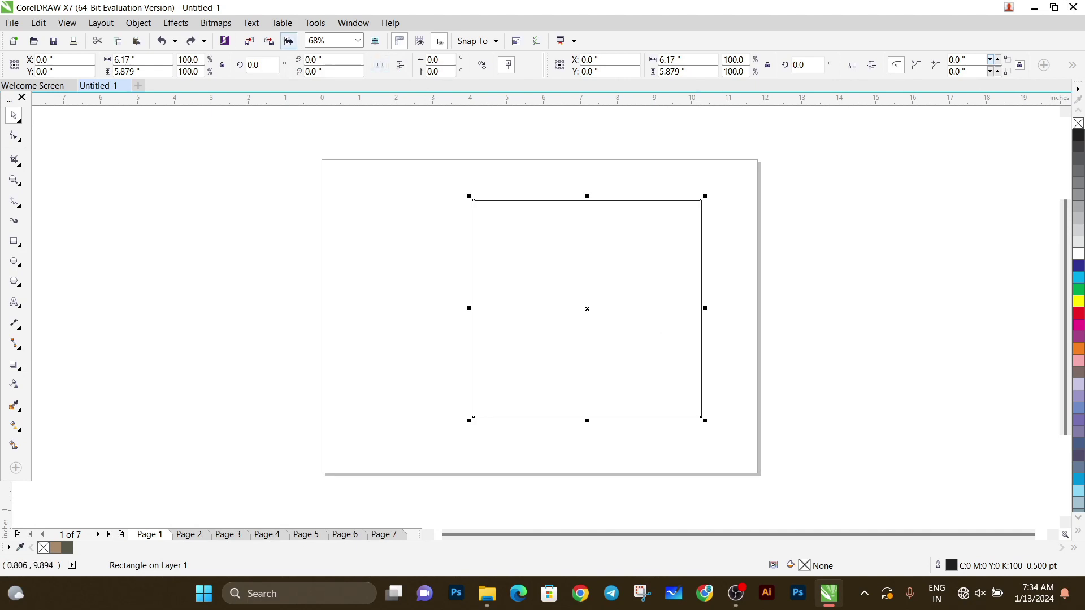
left_click(269, 40)
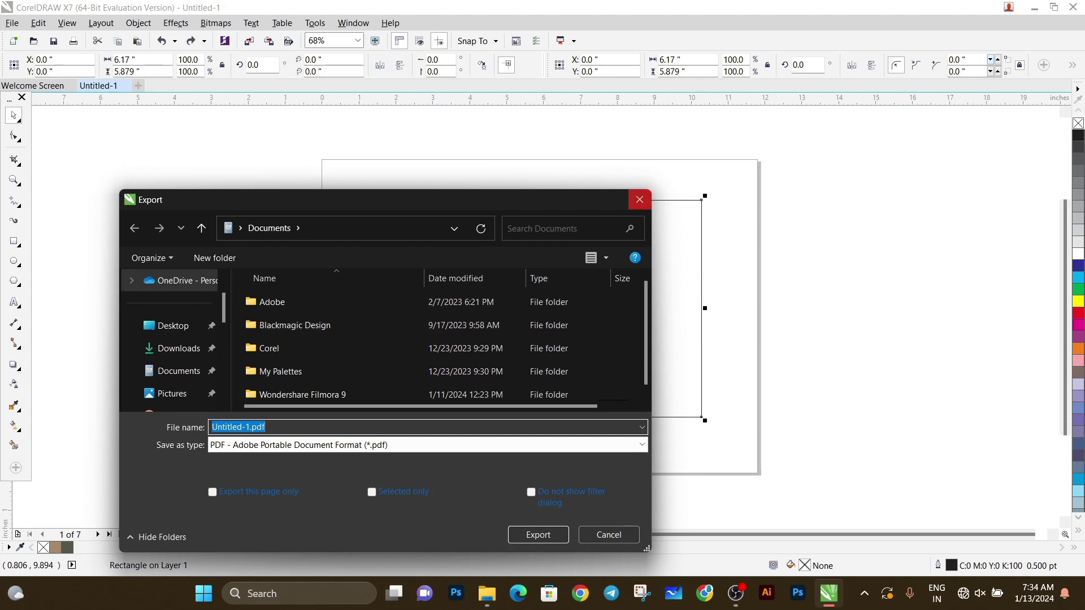
left_click(639, 199)
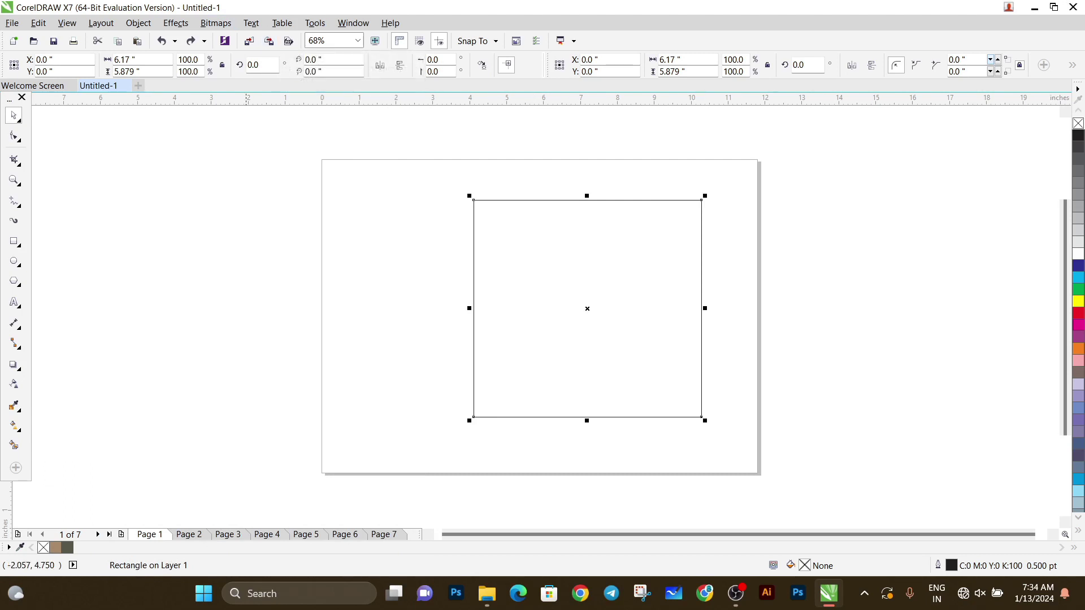
key("ctrl+e")
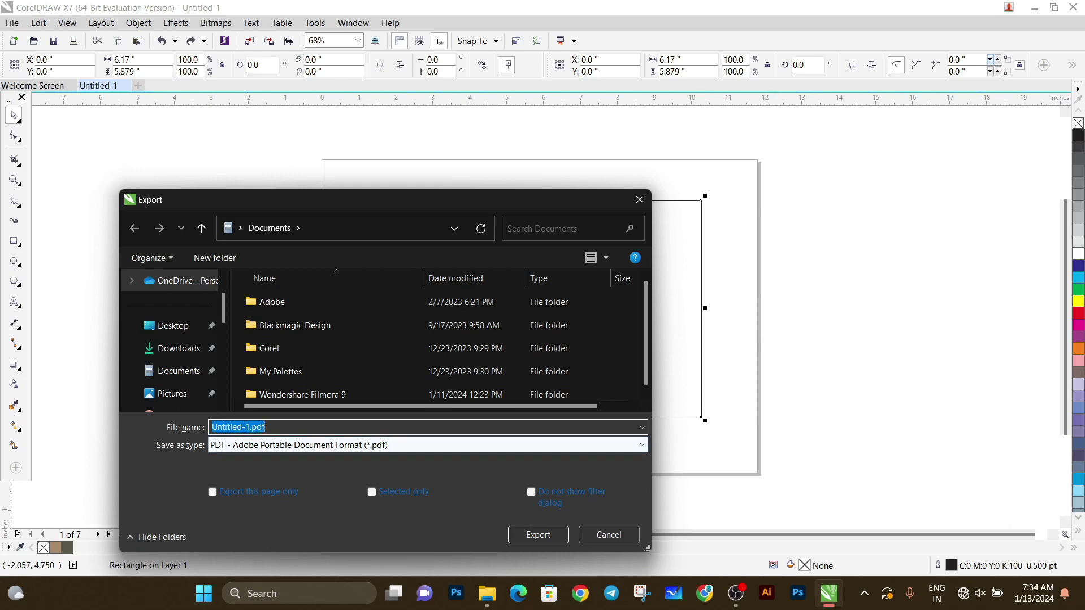
left_click(428, 445)
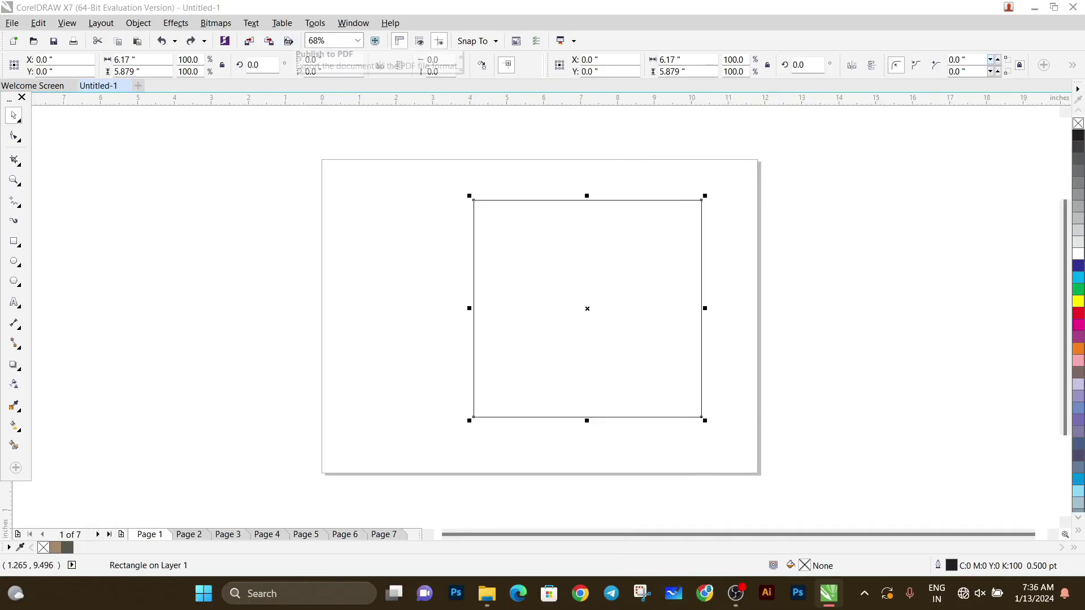
Step: Zoom to the selected rectangle, then to page width, then to page height
left_click(358, 40)
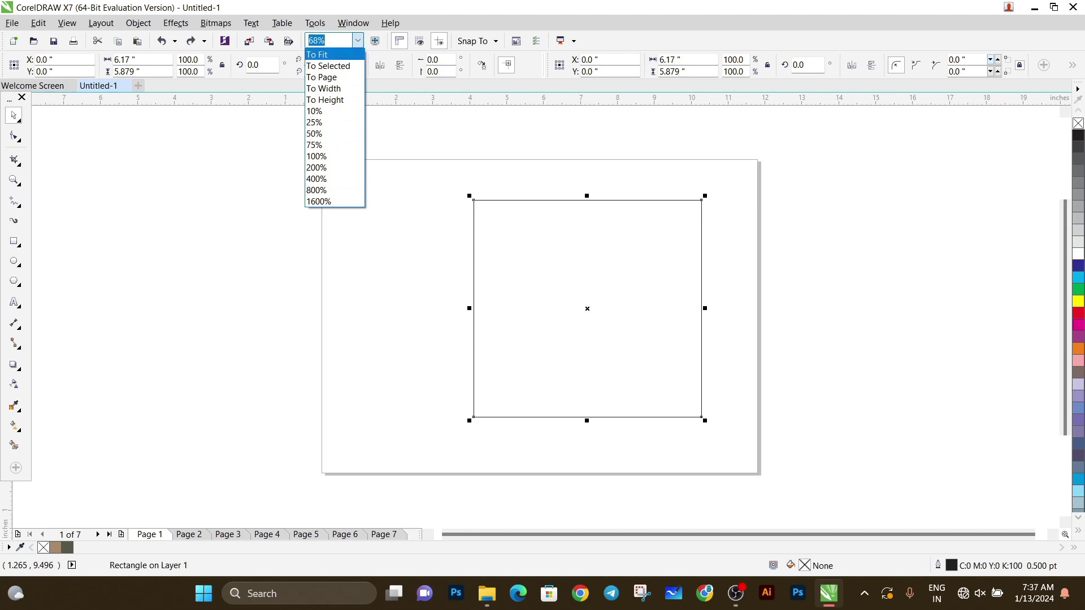
type("126")
key("Return")
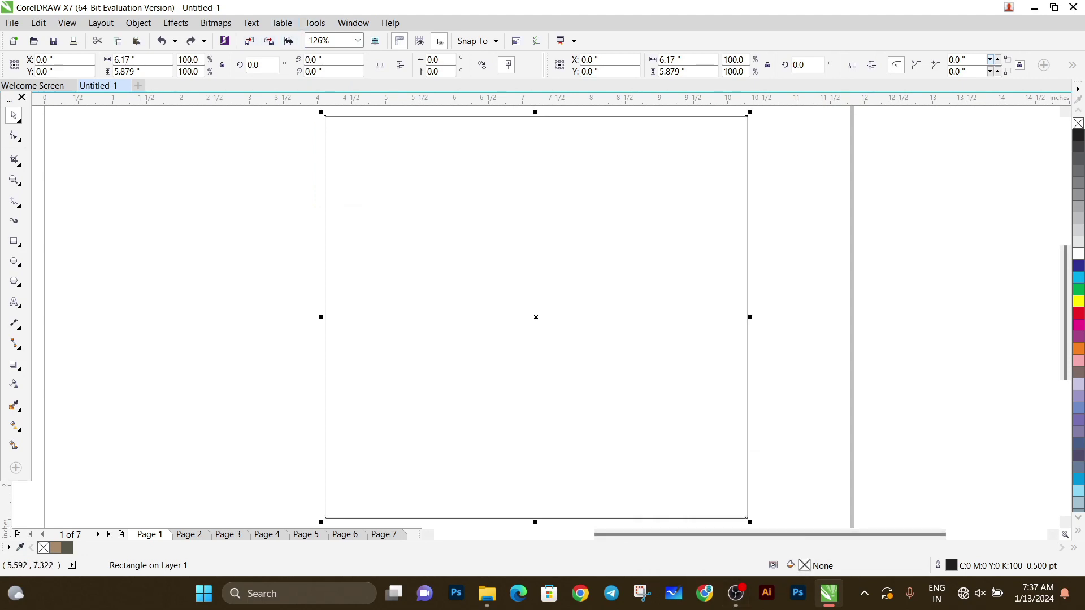
left_click(358, 41)
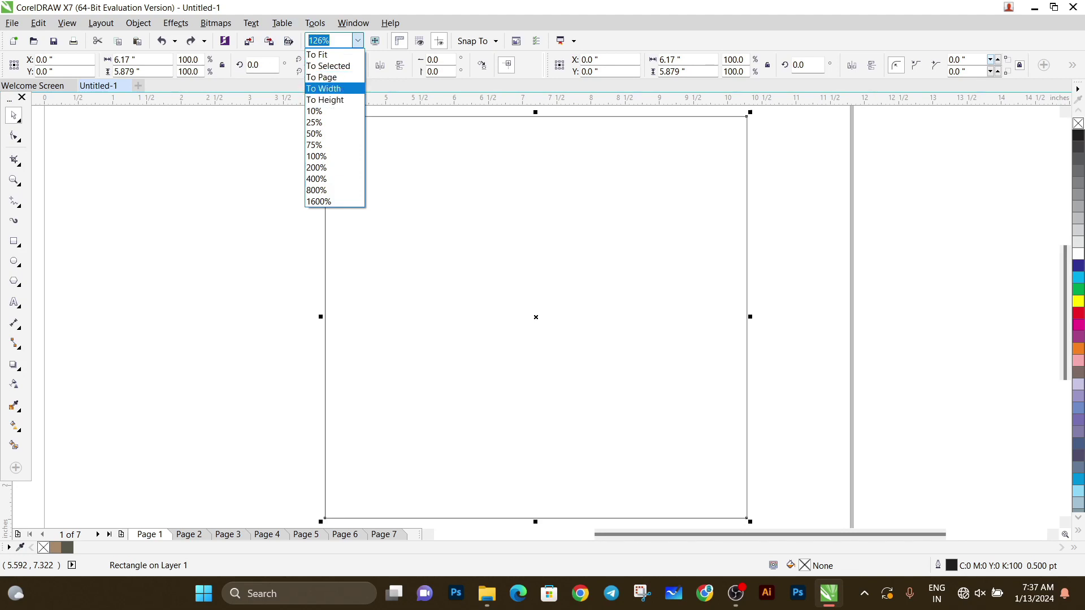
left_click(323, 88)
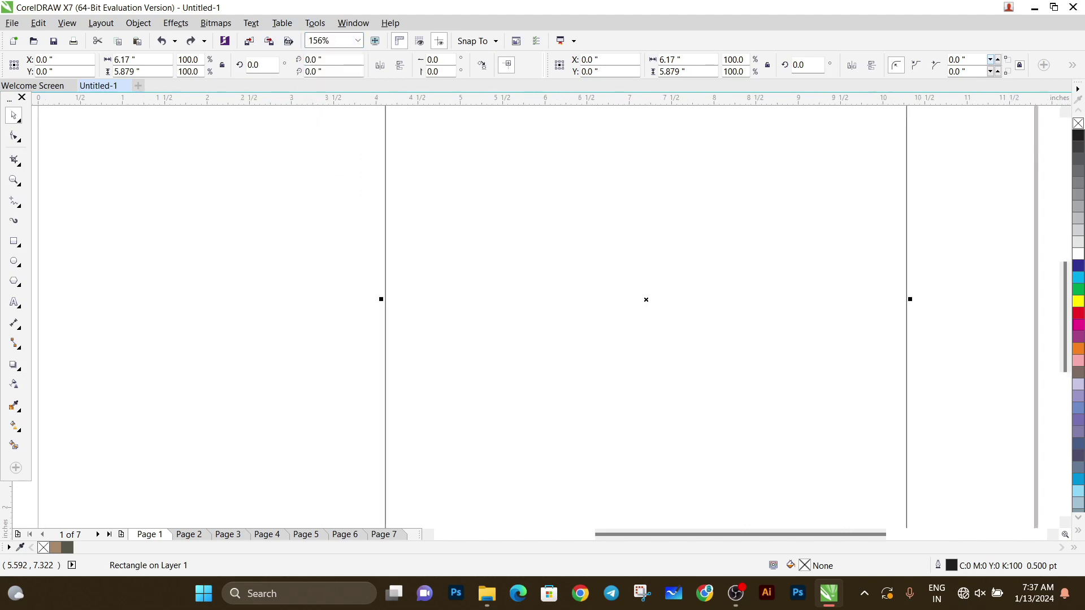
left_click(358, 40)
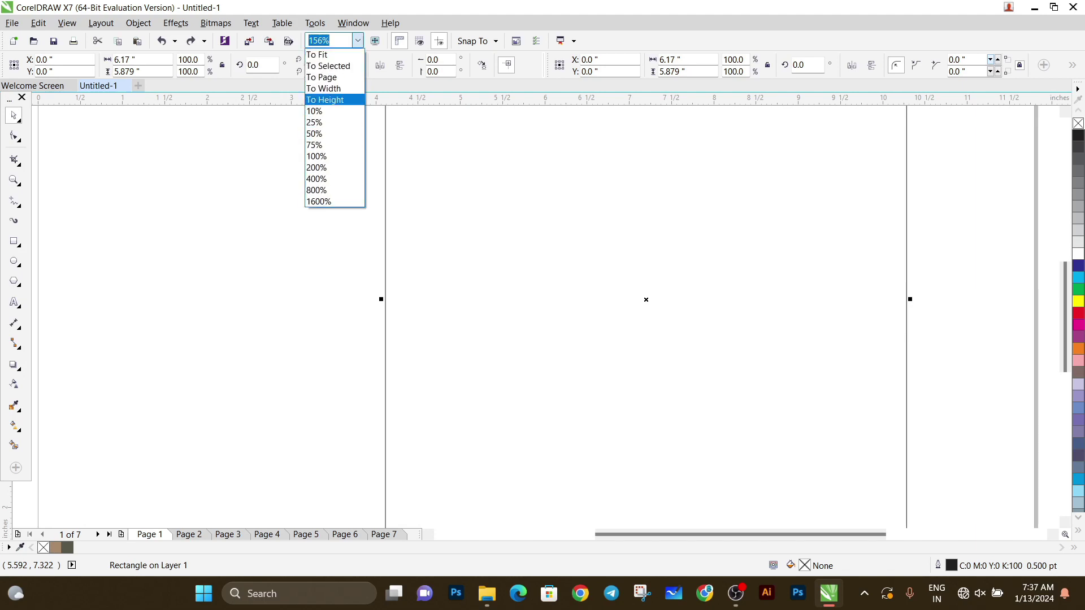
left_click(325, 99)
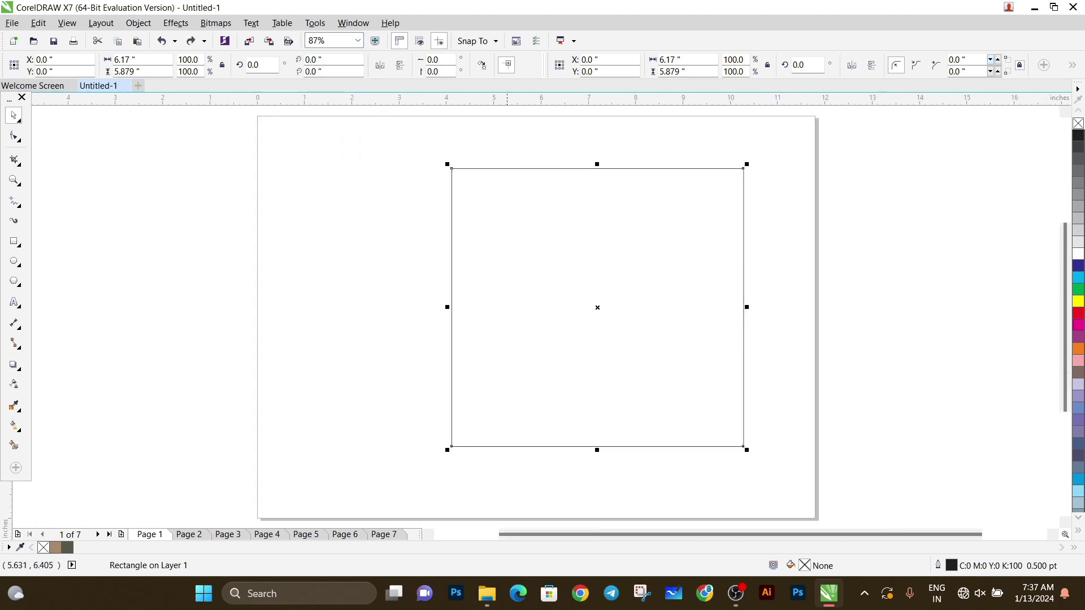
Step: Zoom to the selected rectangle again, then zoom to the whole page at 87%
left_click(358, 41)
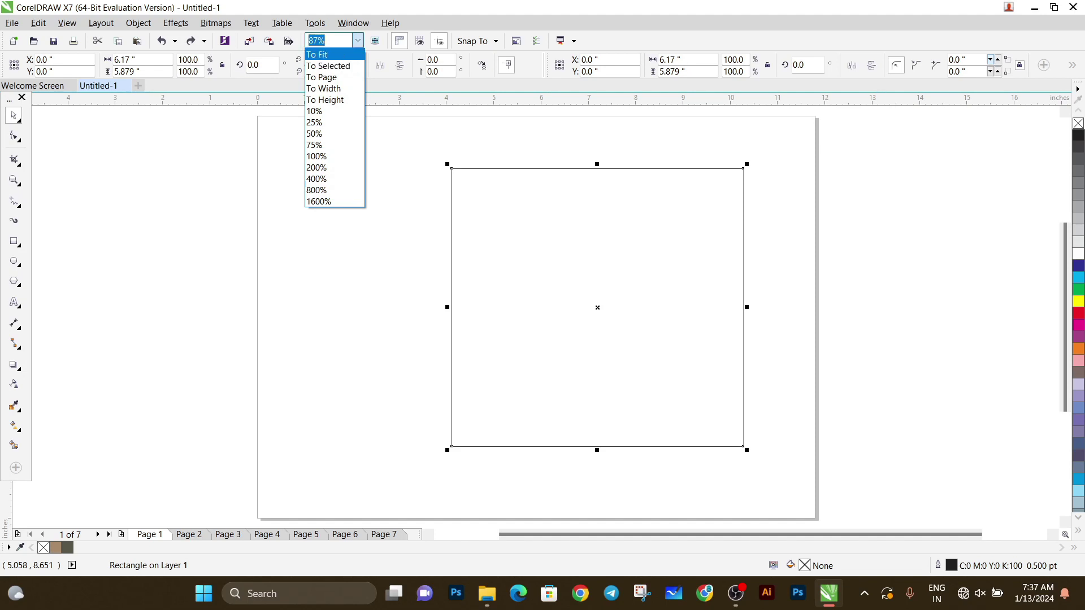
left_click(328, 65)
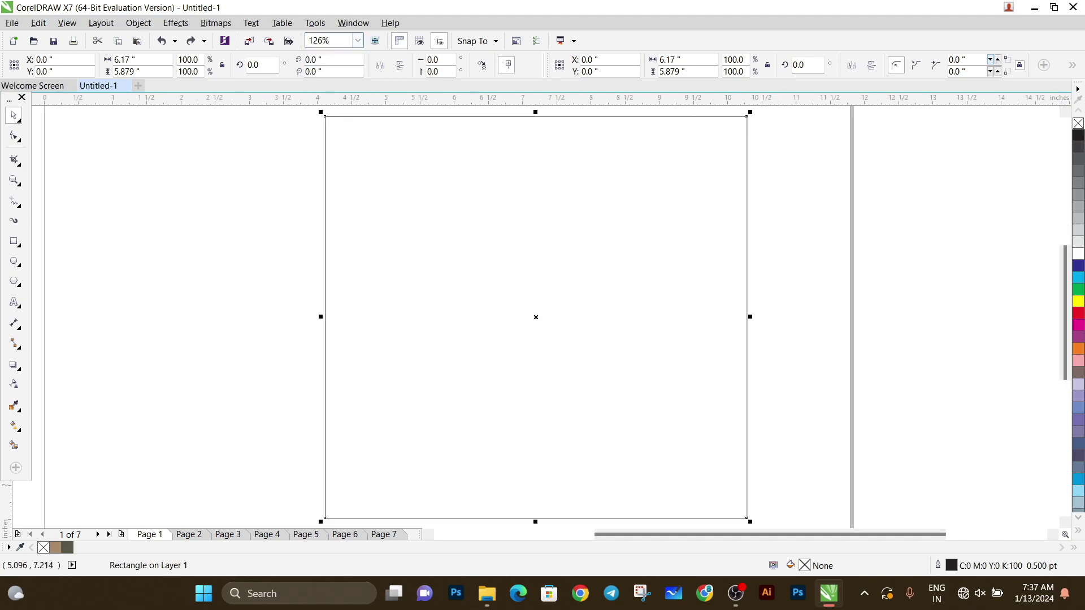
left_click(374, 40)
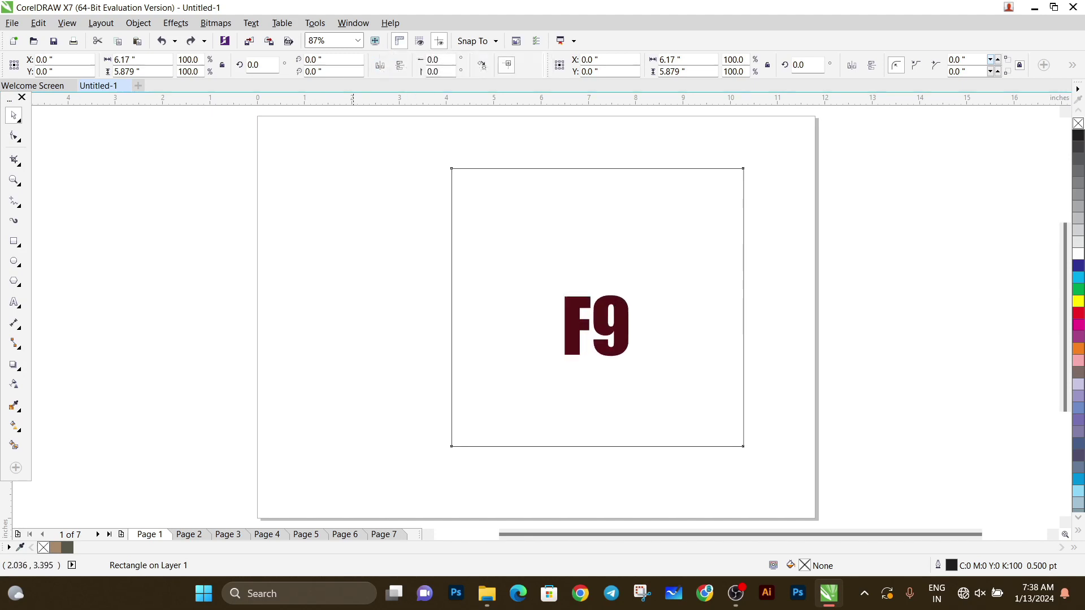
key("F9")
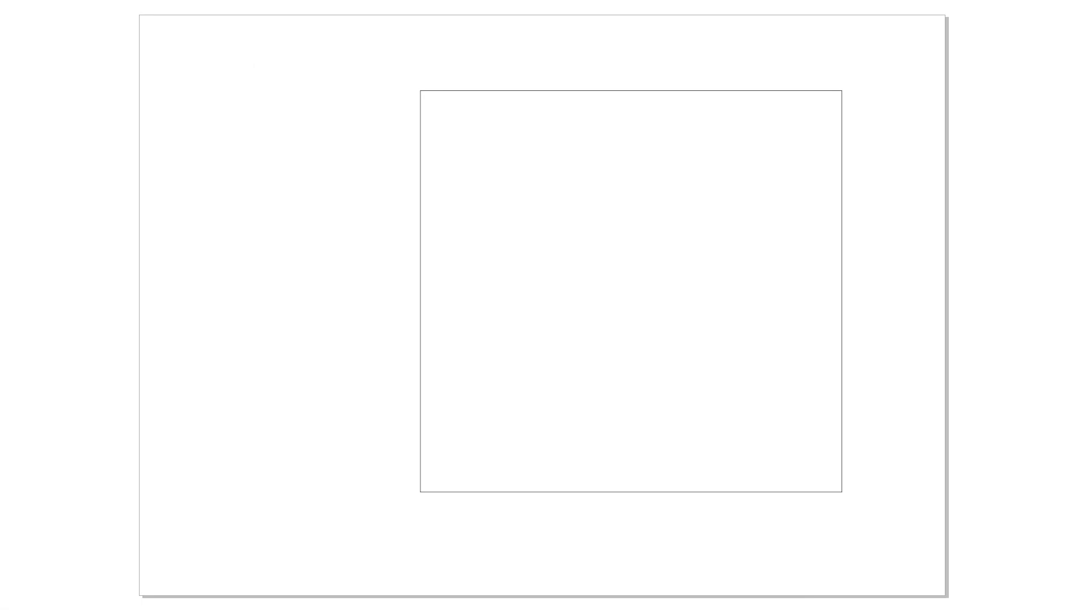
key("Escape")
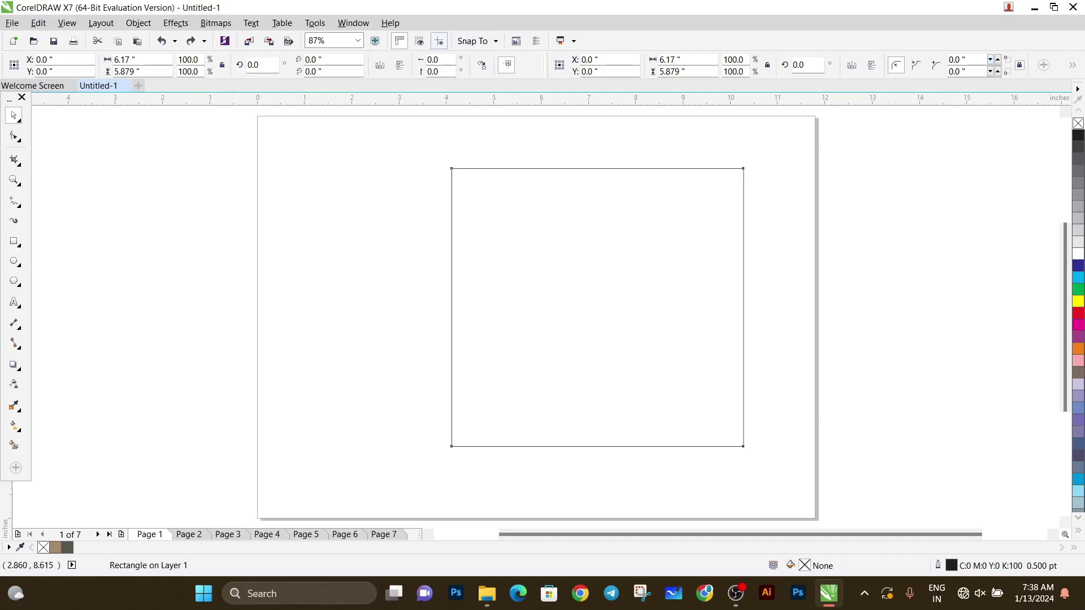
left_click(375, 41)
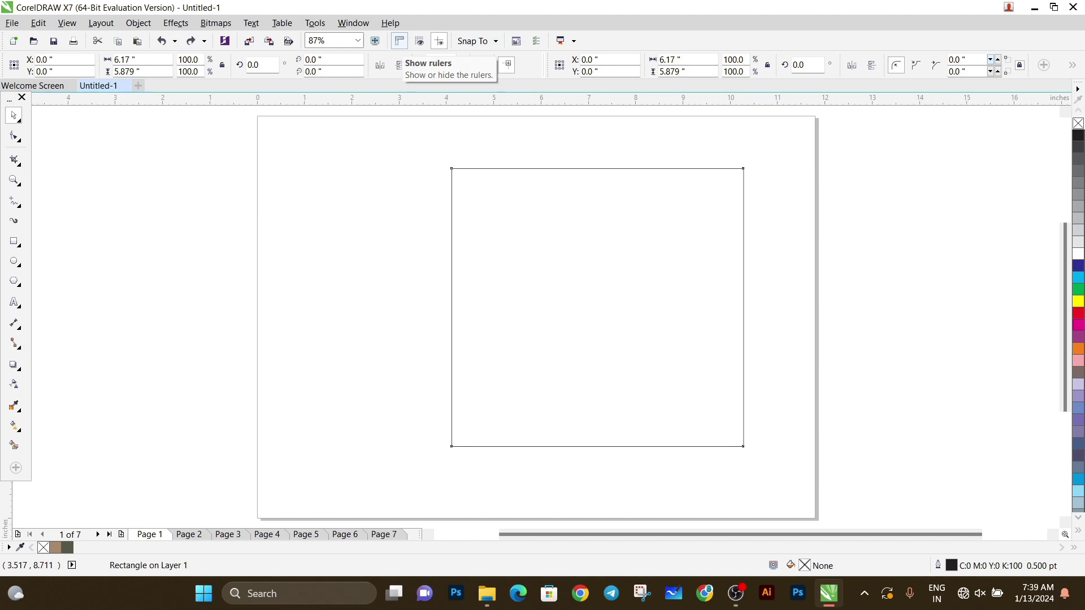
left_click(399, 41)
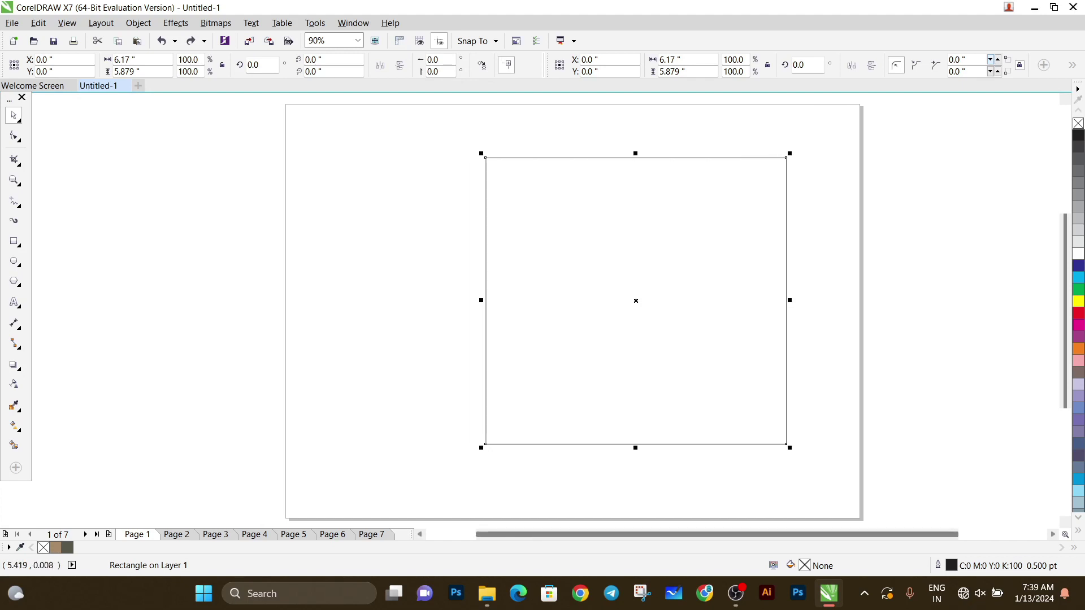
left_click(399, 41)
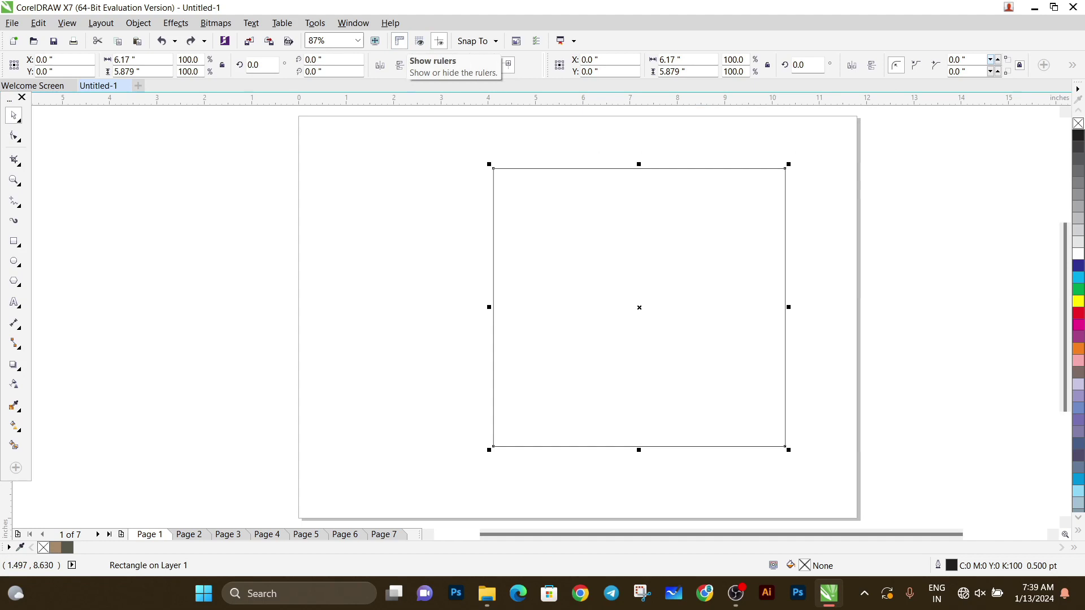
left_click(399, 41)
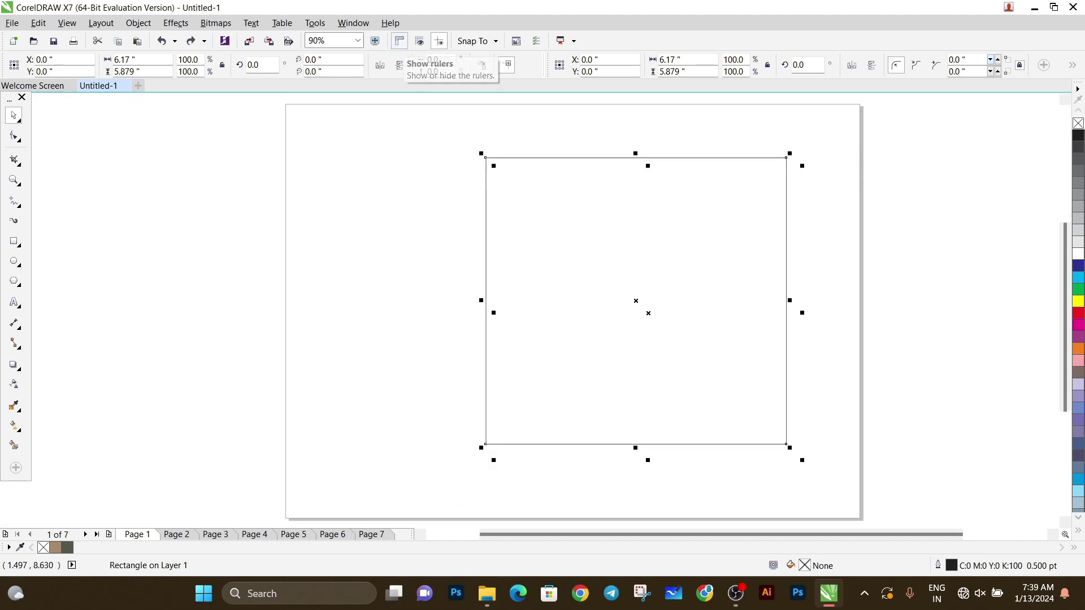
left_click(399, 41)
left_click(419, 41)
left_click(419, 41)
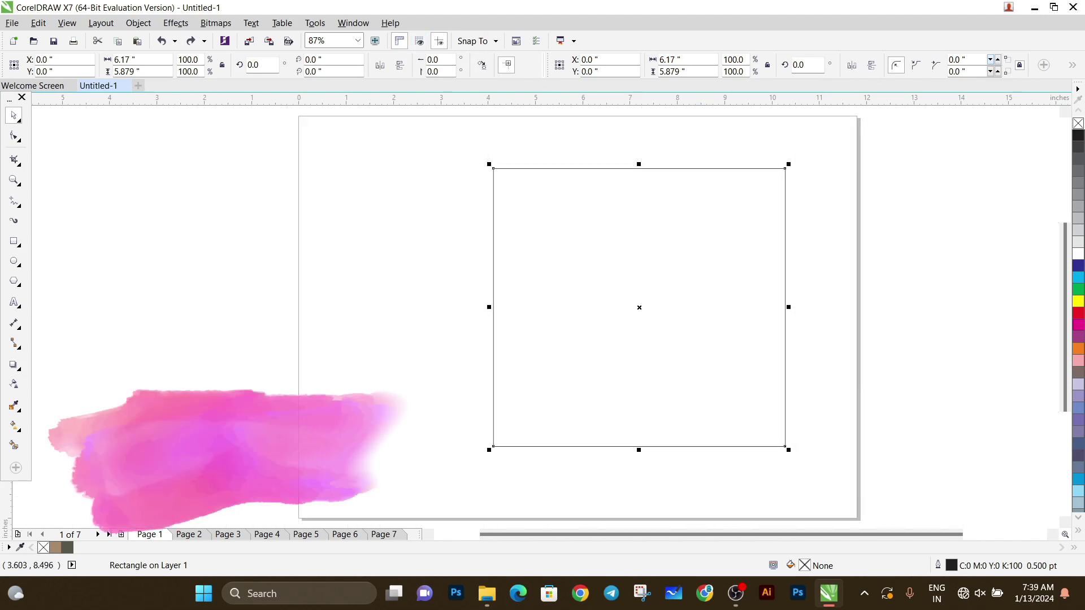
left_click(419, 41)
left_click(420, 41)
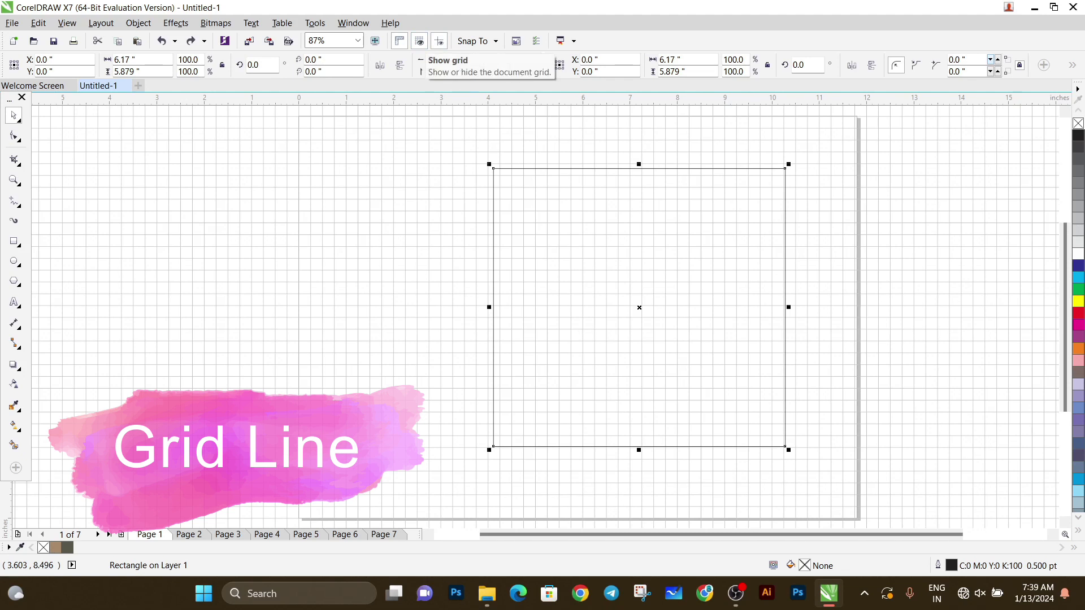
left_click(419, 40)
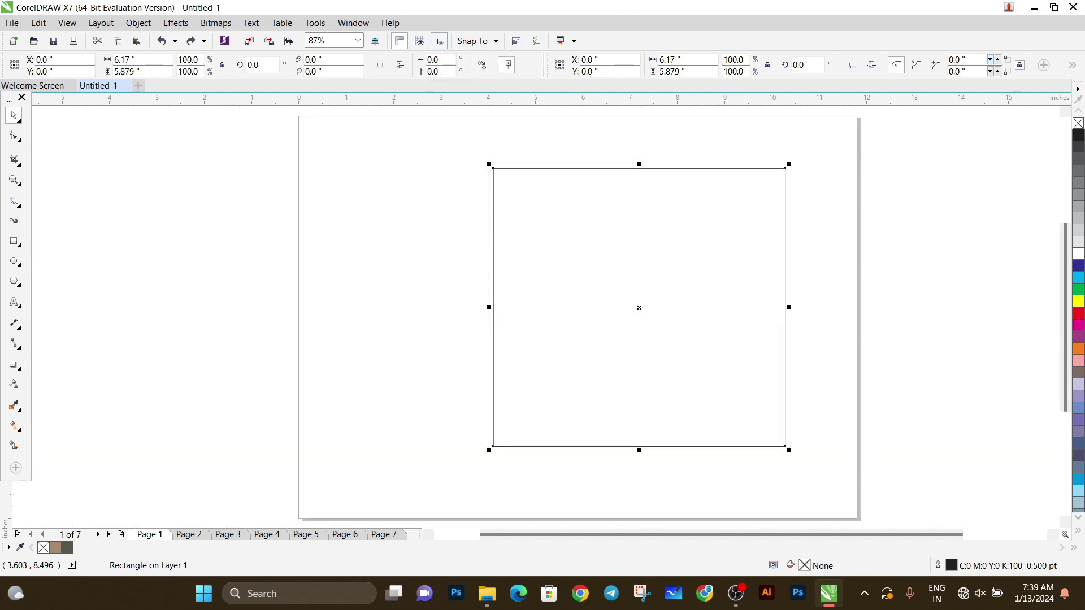